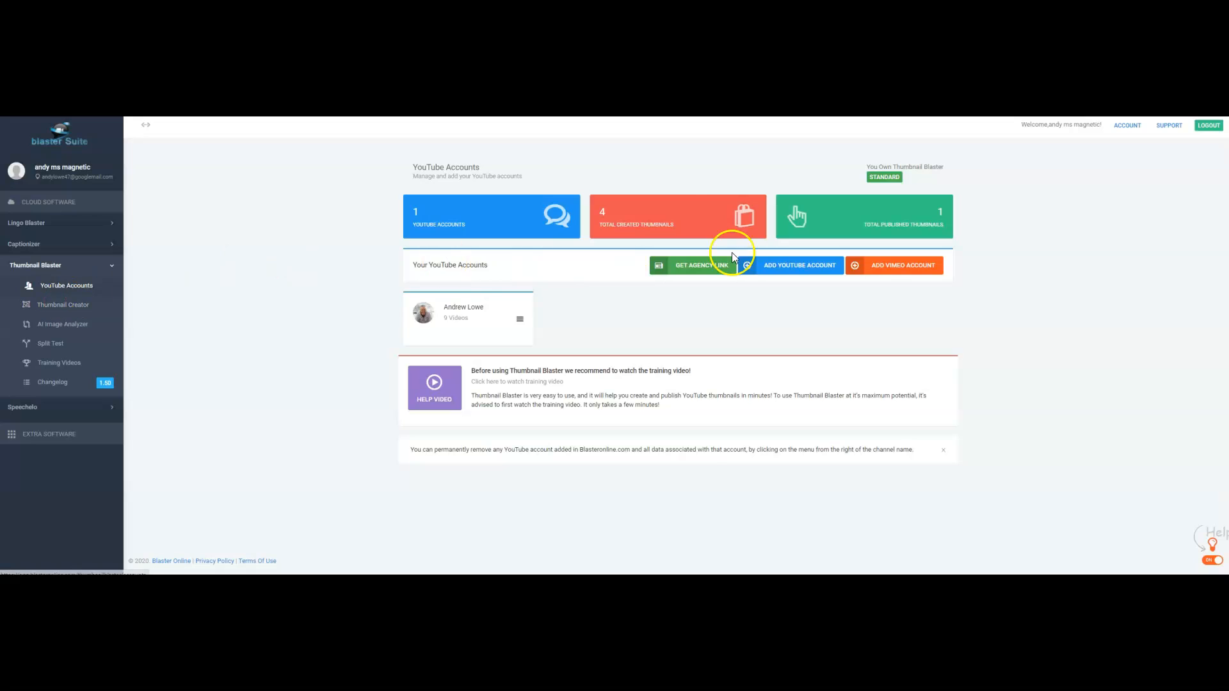
Open the Thumbnail Creator, dismissing its training video, and look through the account's video list.
click(66, 307)
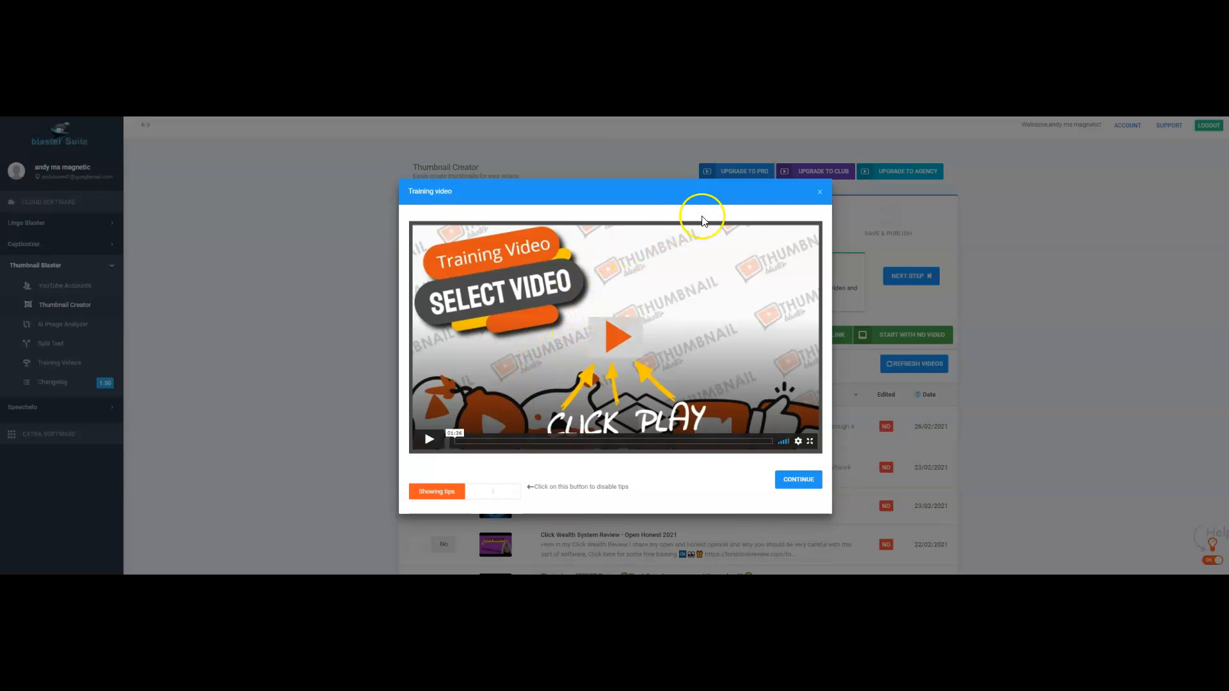
click(820, 194)
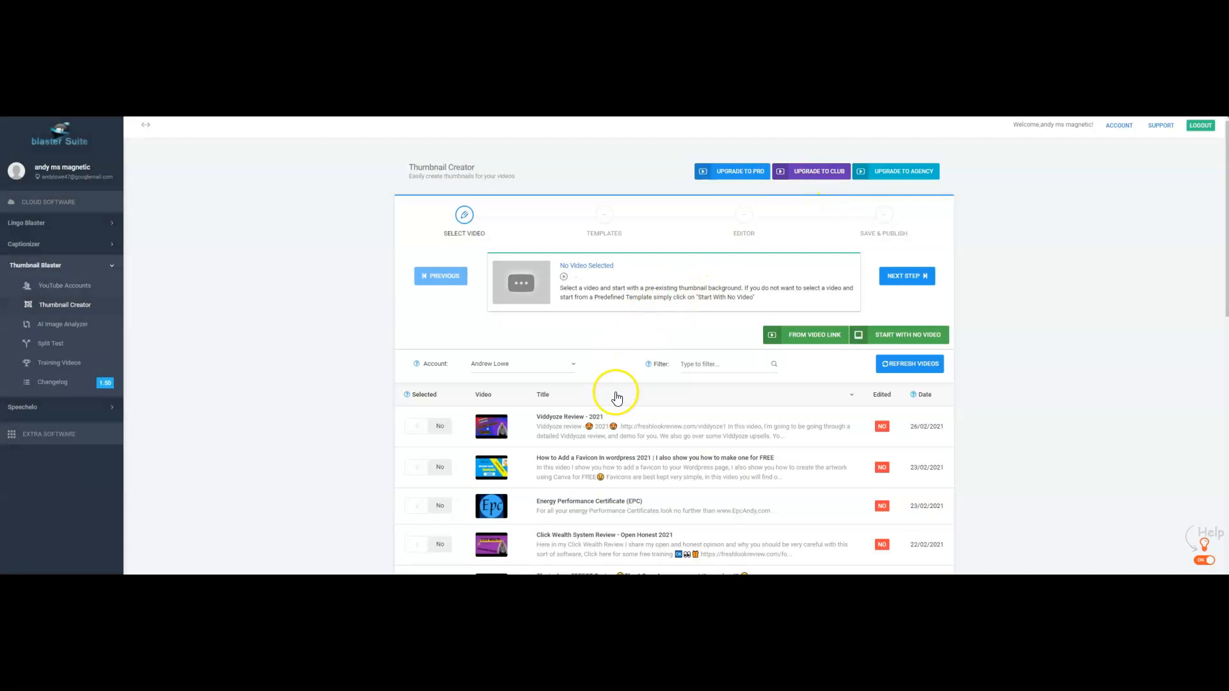
scroll(614, 391, down, 3)
scroll(516, 384, up, 3)
scroll(516, 381, down, 6)
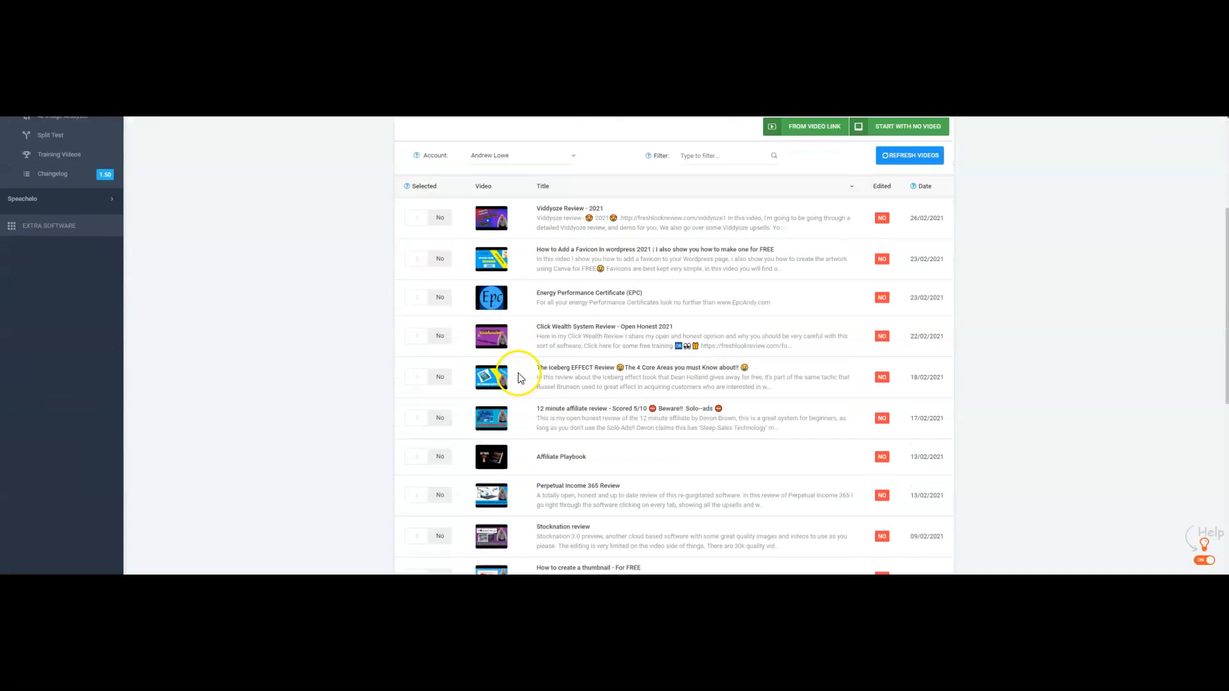
scroll(520, 377, up, 6)
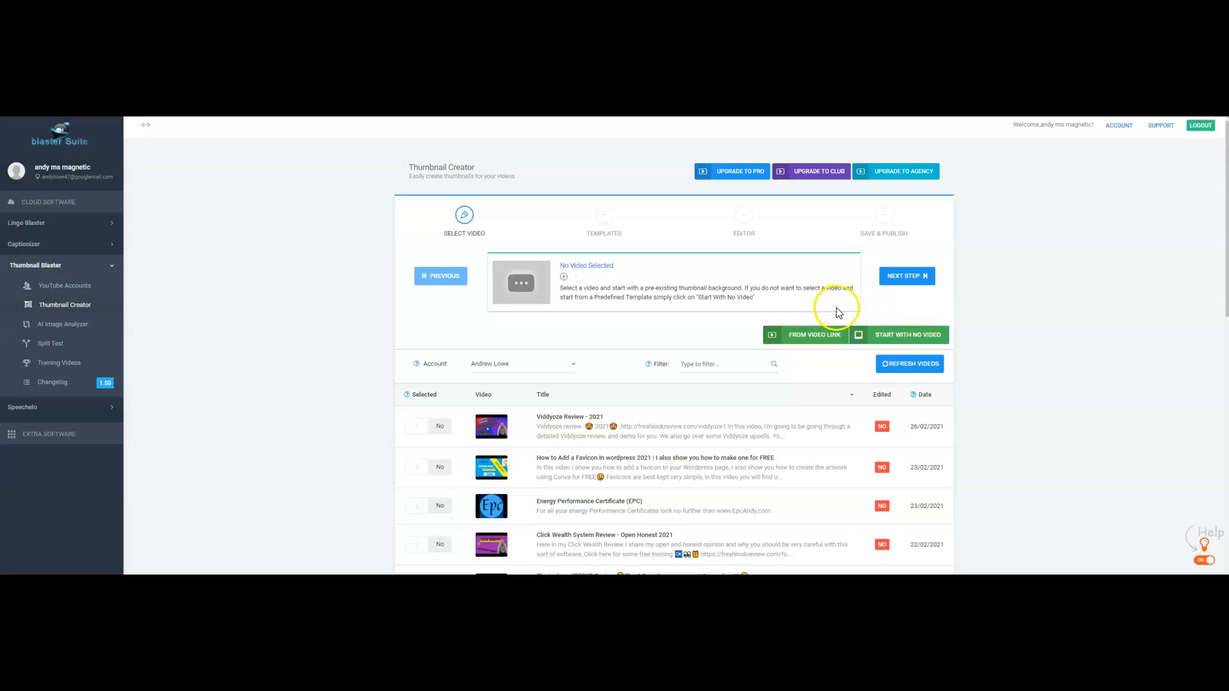
Select the video "Perpetual Income 365 Review" for the thumbnail and close its preview.
scroll(858, 314, down, 3)
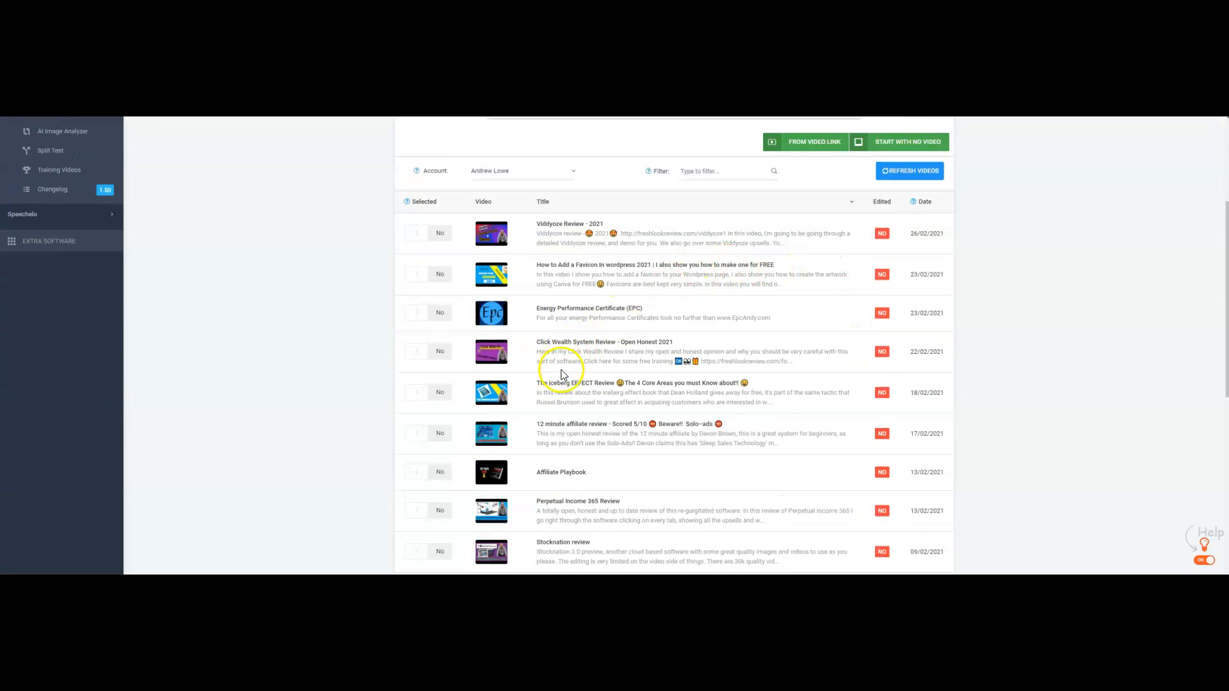
scroll(561, 389, down, 1)
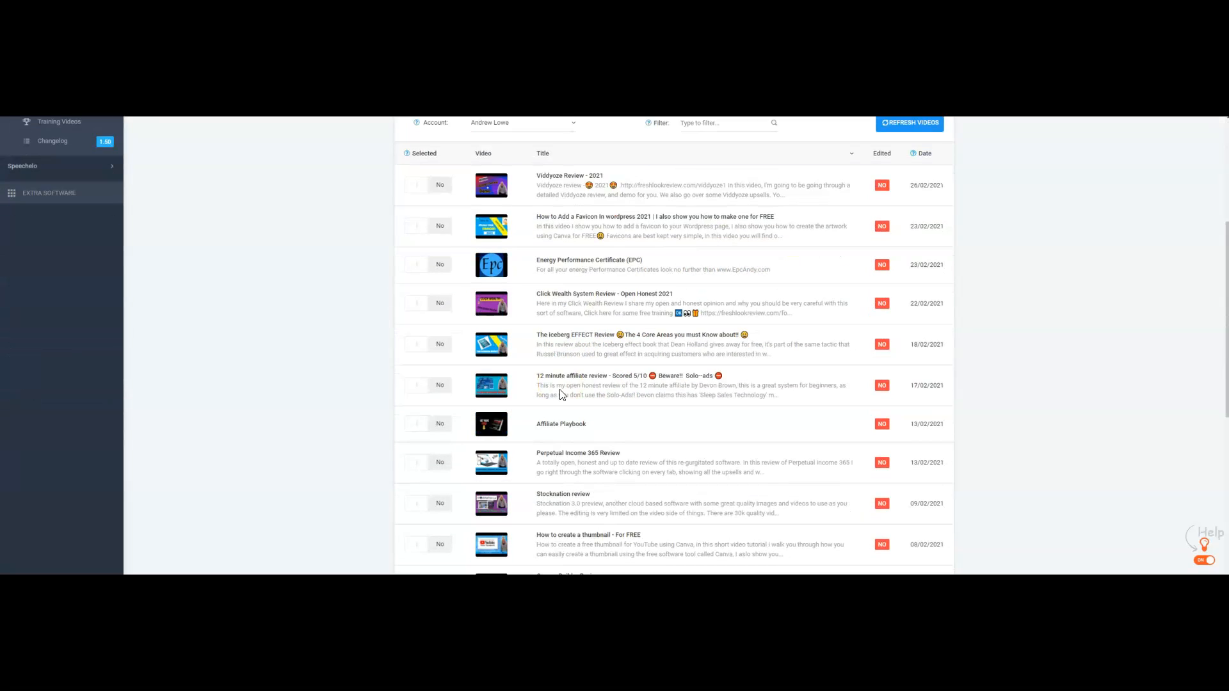
scroll(561, 392, down, 1)
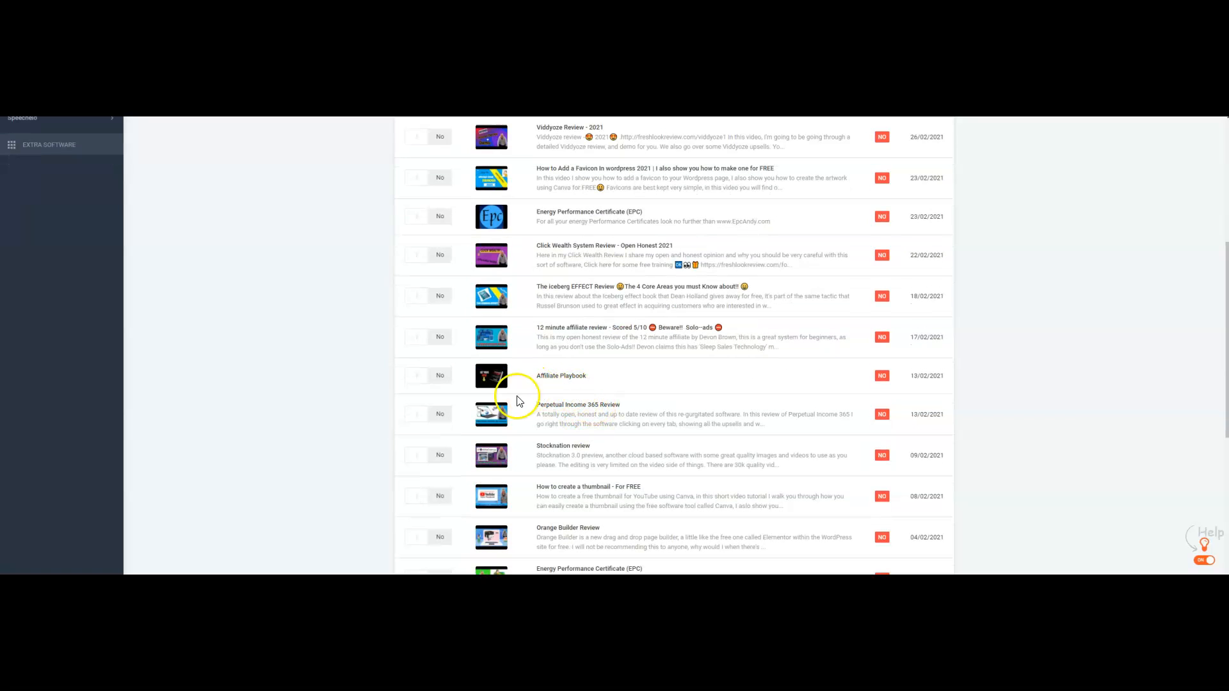
click(493, 417)
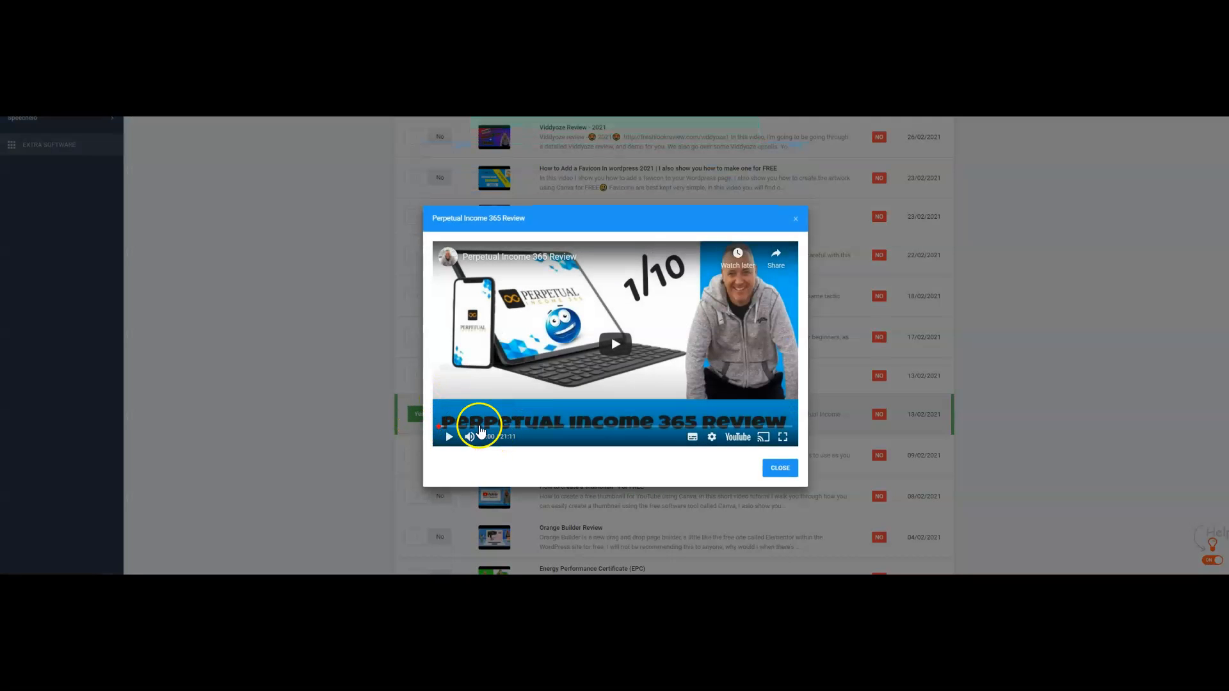
click(797, 222)
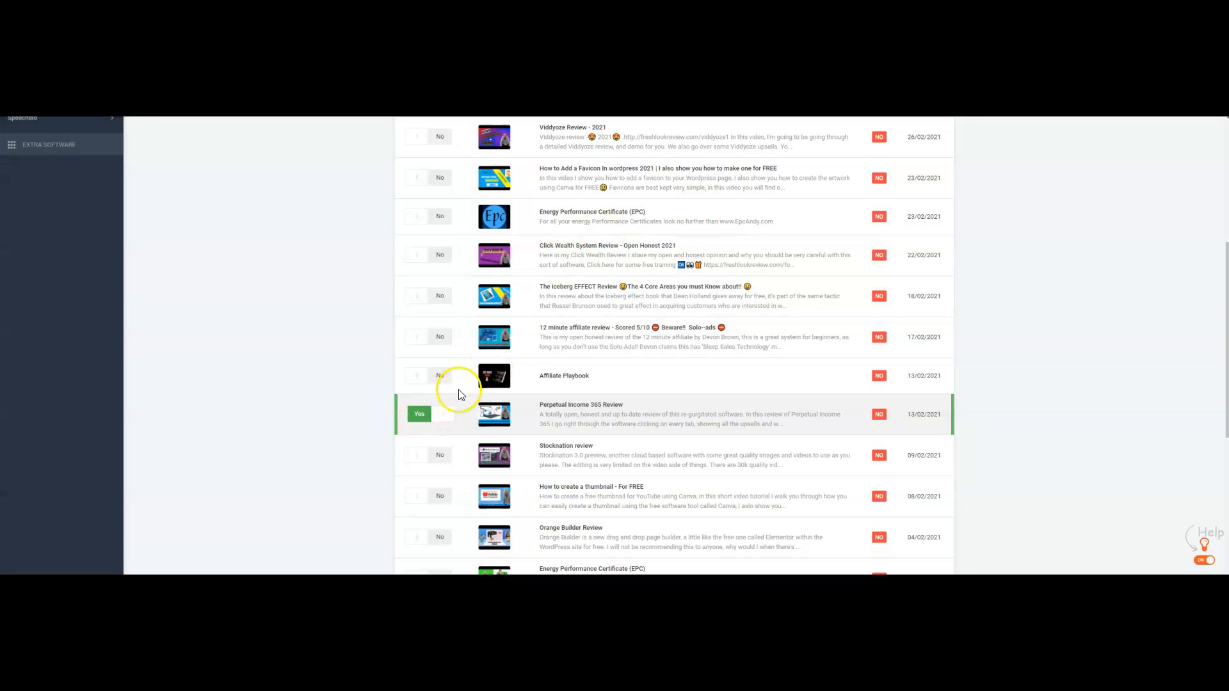
Advance the selected video to the Templates stage and dismiss the training video.
scroll(551, 381, up, 2)
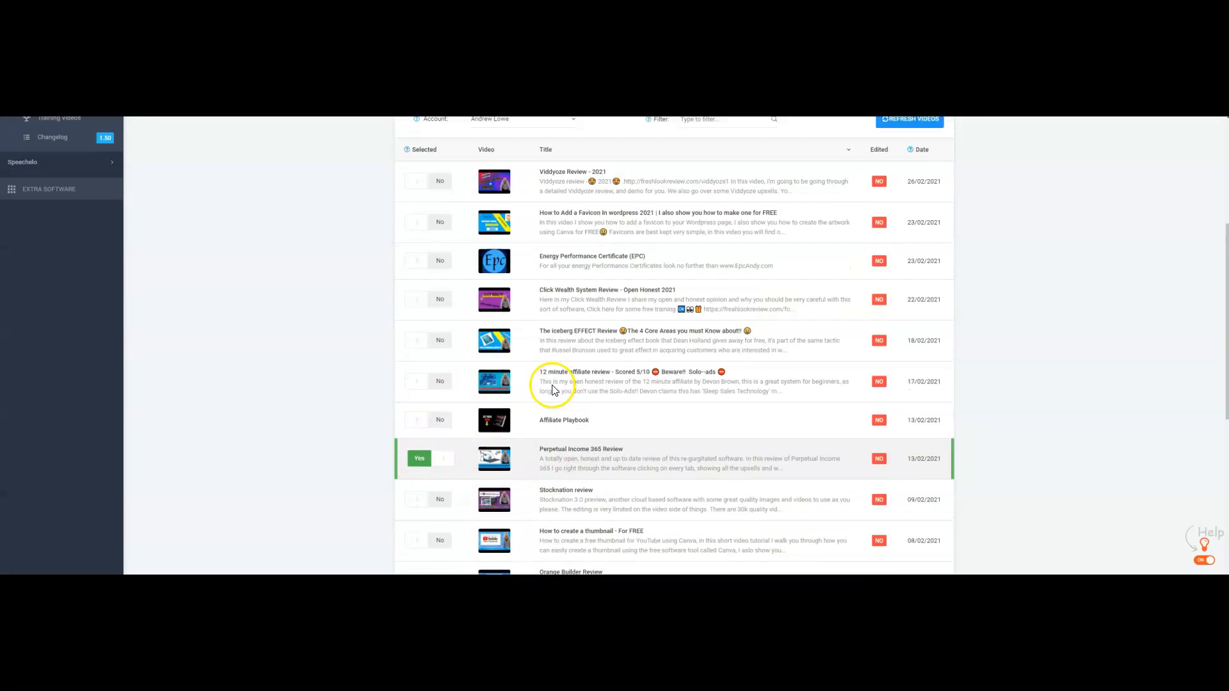
scroll(557, 384, up, 4)
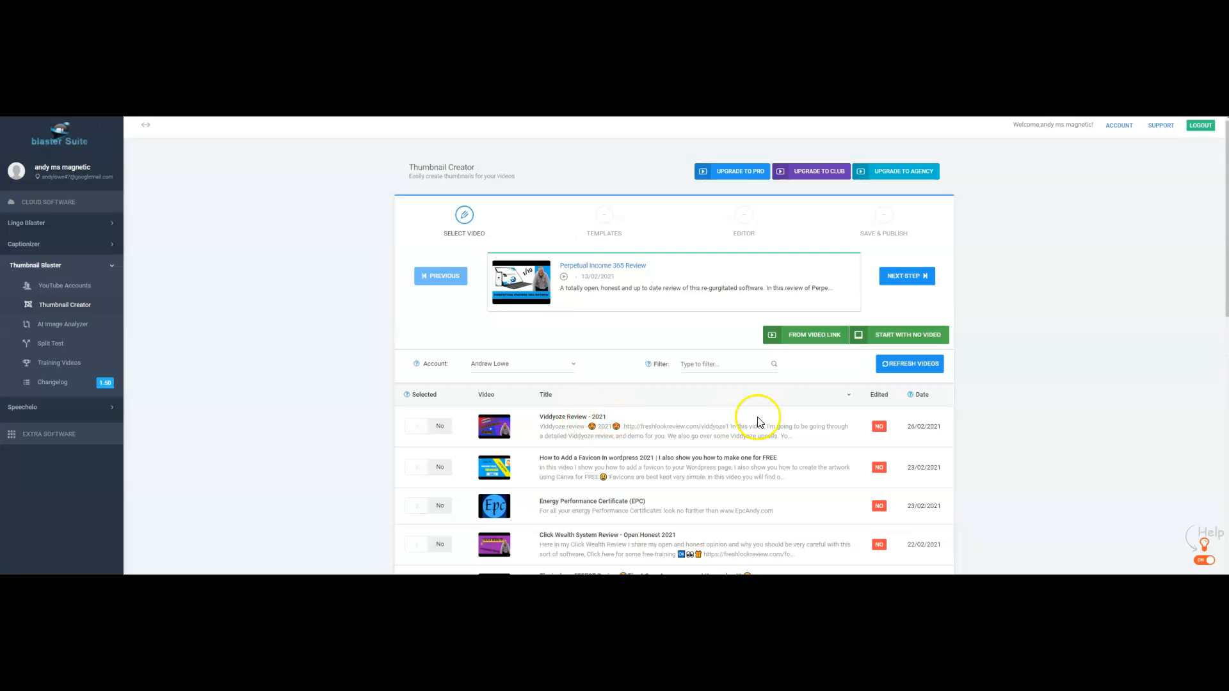
click(916, 277)
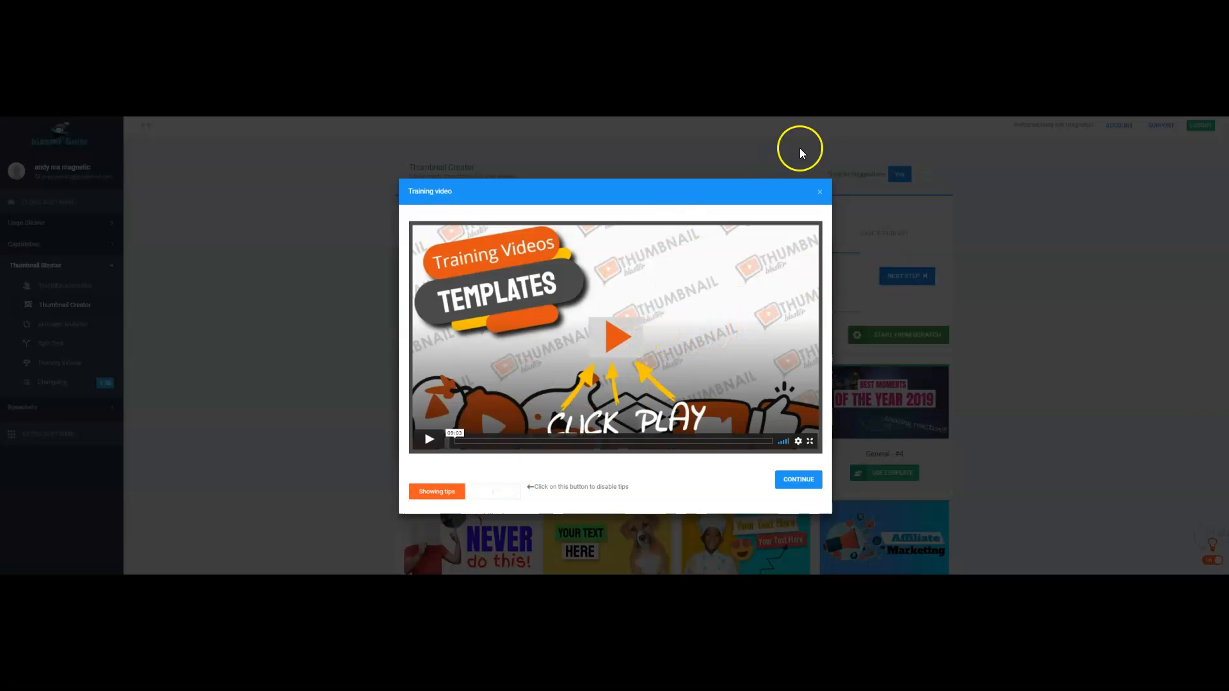
click(820, 194)
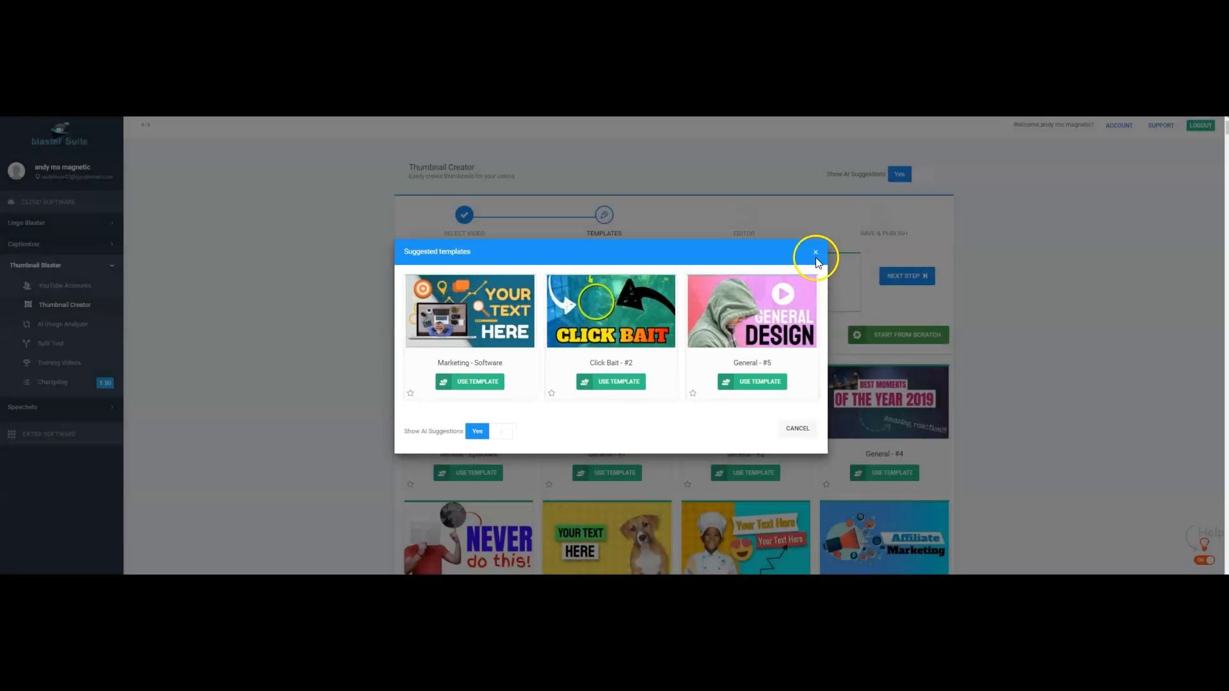
Preview the suggested "Click Bait - #2" template, load it into the editor and dismiss the training video.
mouse_move(739, 325)
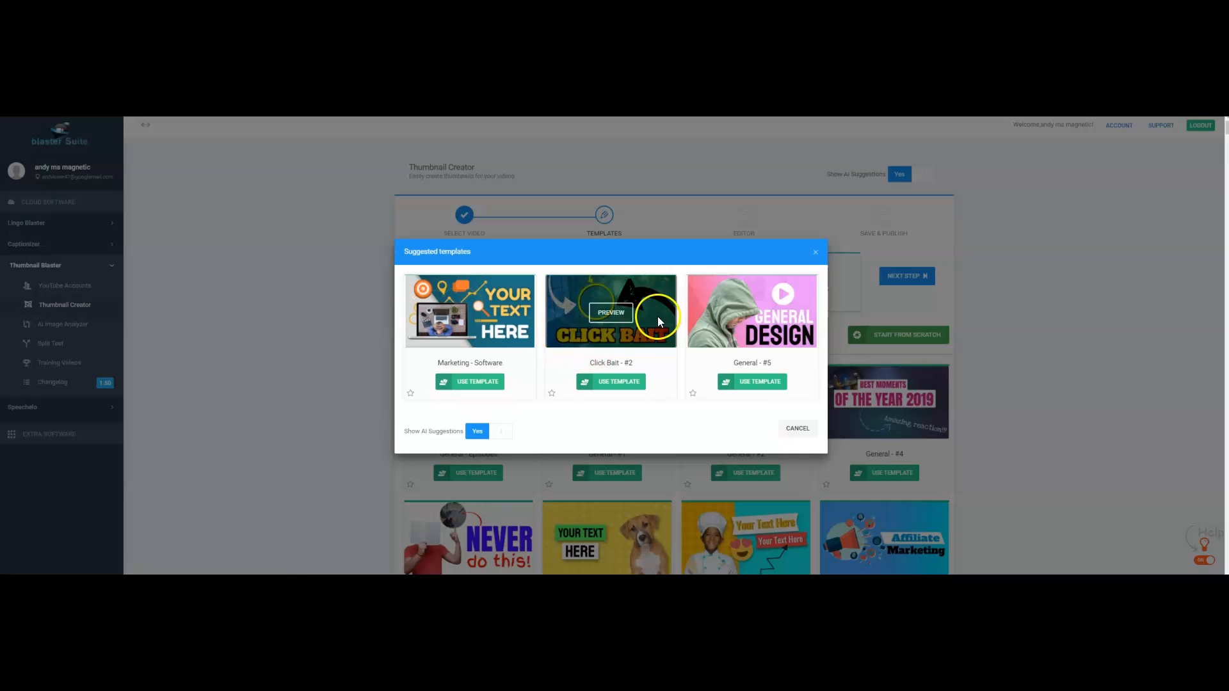
mouse_move(485, 342)
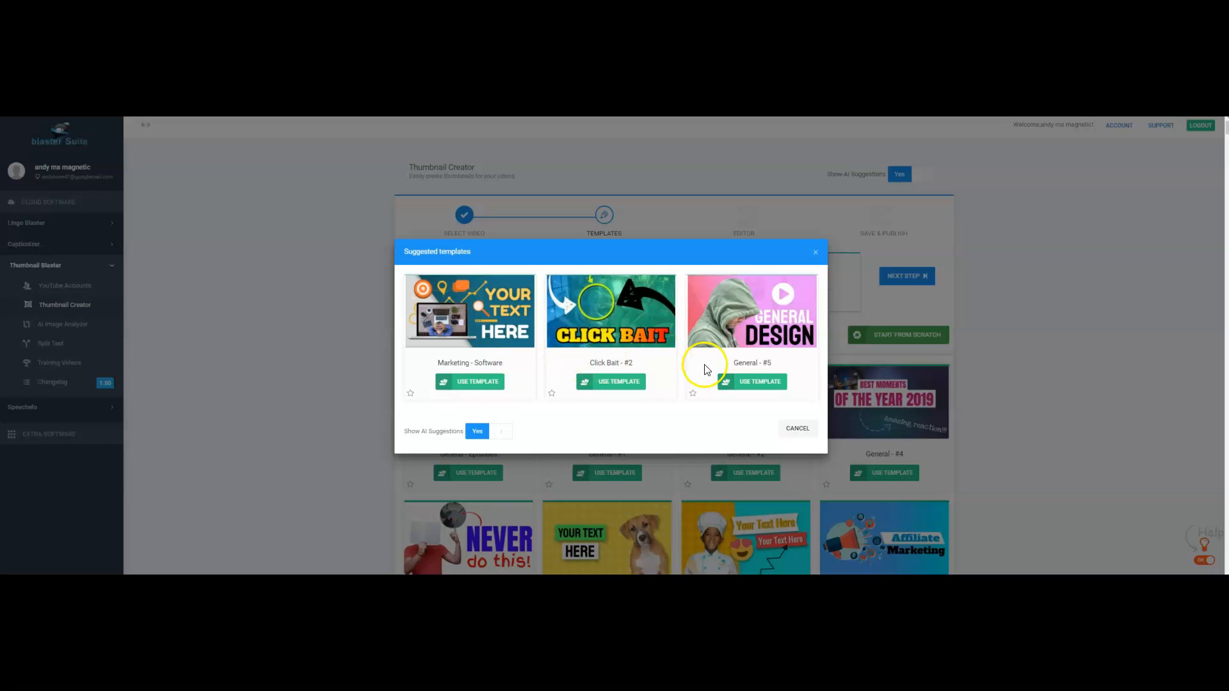
scroll(704, 366, down, 2)
scroll(705, 366, up, 2)
click(610, 314)
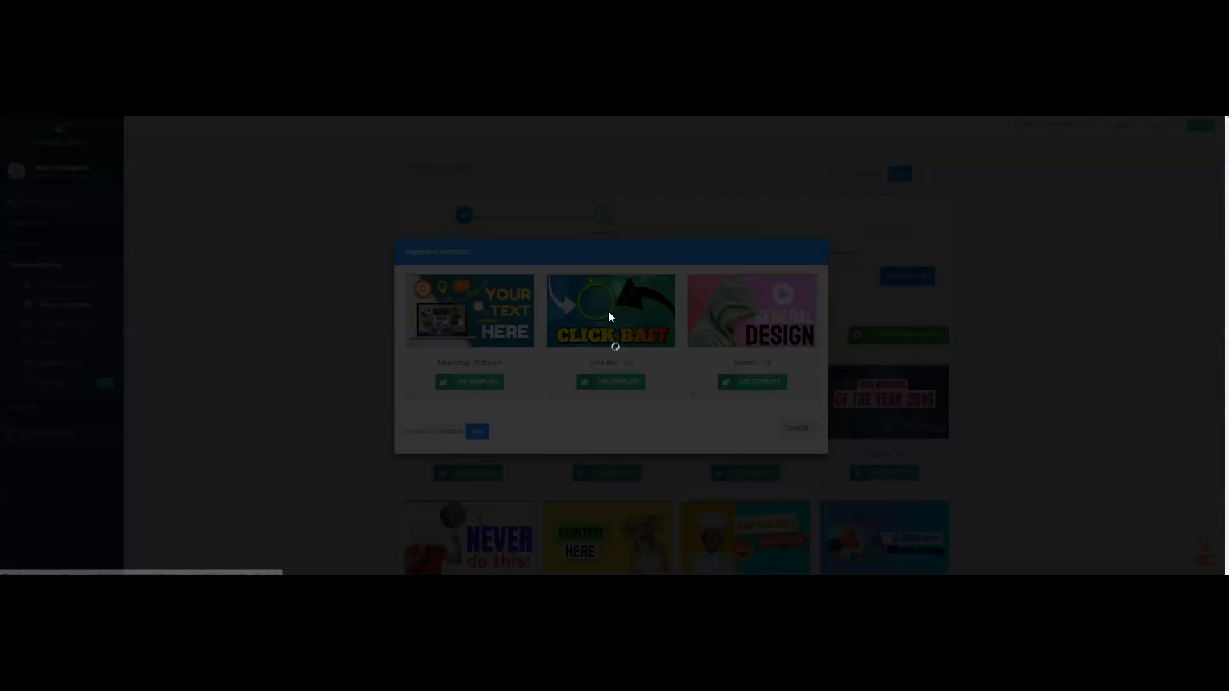
click(616, 371)
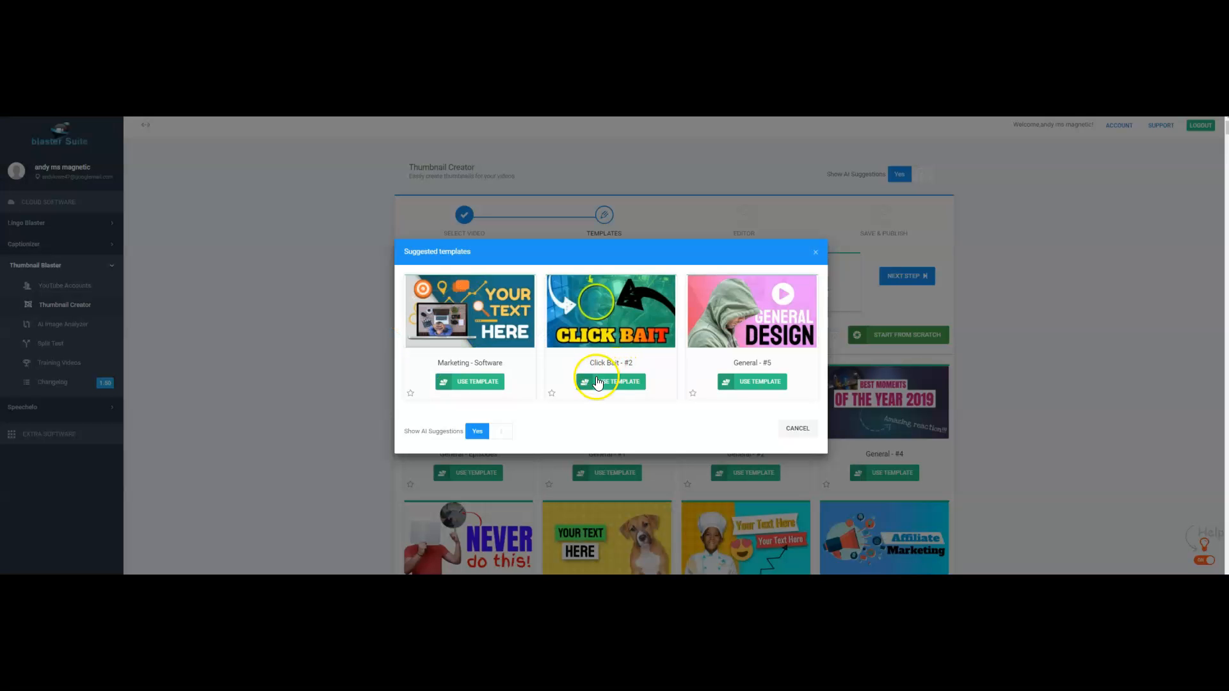
scroll(597, 382, down, 1)
click(616, 384)
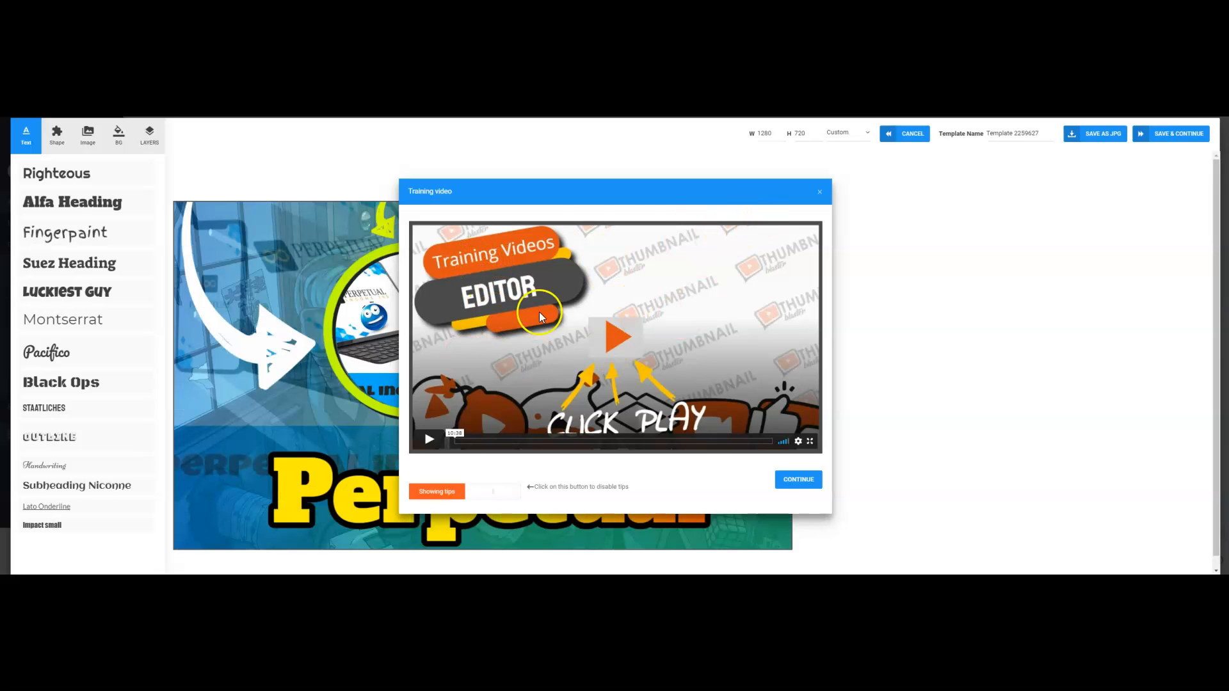
click(818, 193)
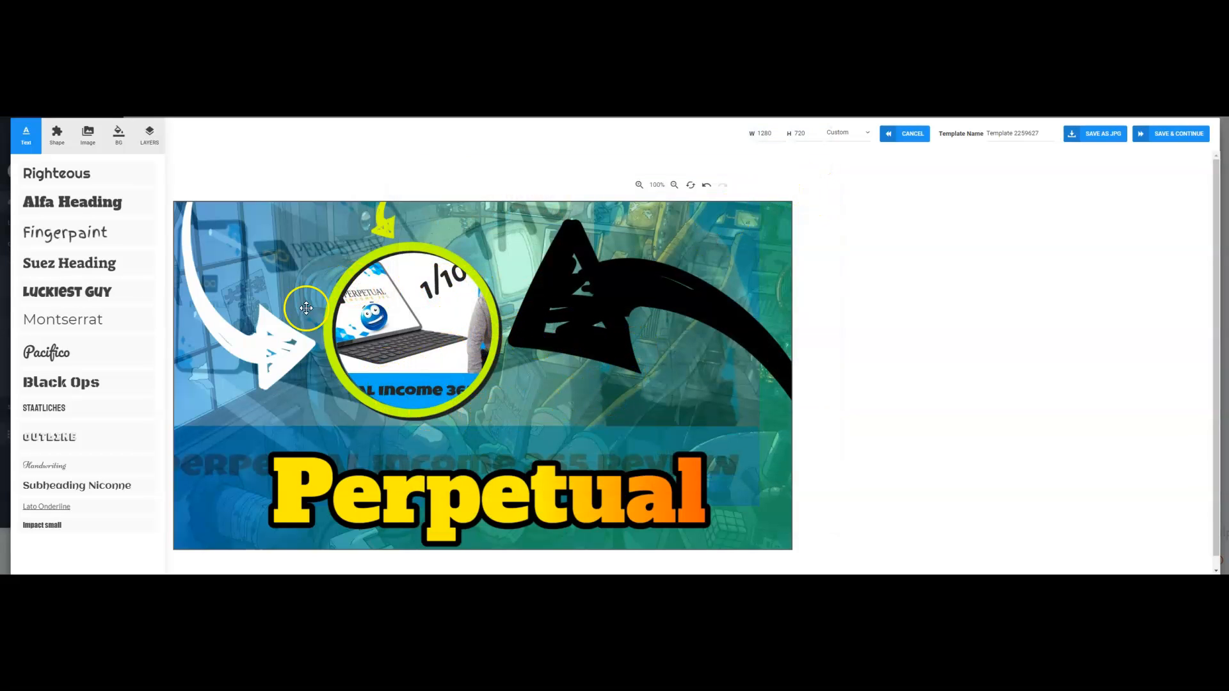
Extend the large heading at the bottom of the thumbnail to read "Perpetual Income".
mouse_move(409, 327)
mouse_down()
mouse_move(419, 364)
mouse_move(612, 367)
mouse_move(409, 338)
mouse_move(388, 307)
mouse_move(320, 291)
mouse_move(394, 320)
mouse_move(387, 330)
mouse_move(424, 325)
mouse_move(409, 327)
mouse_up()
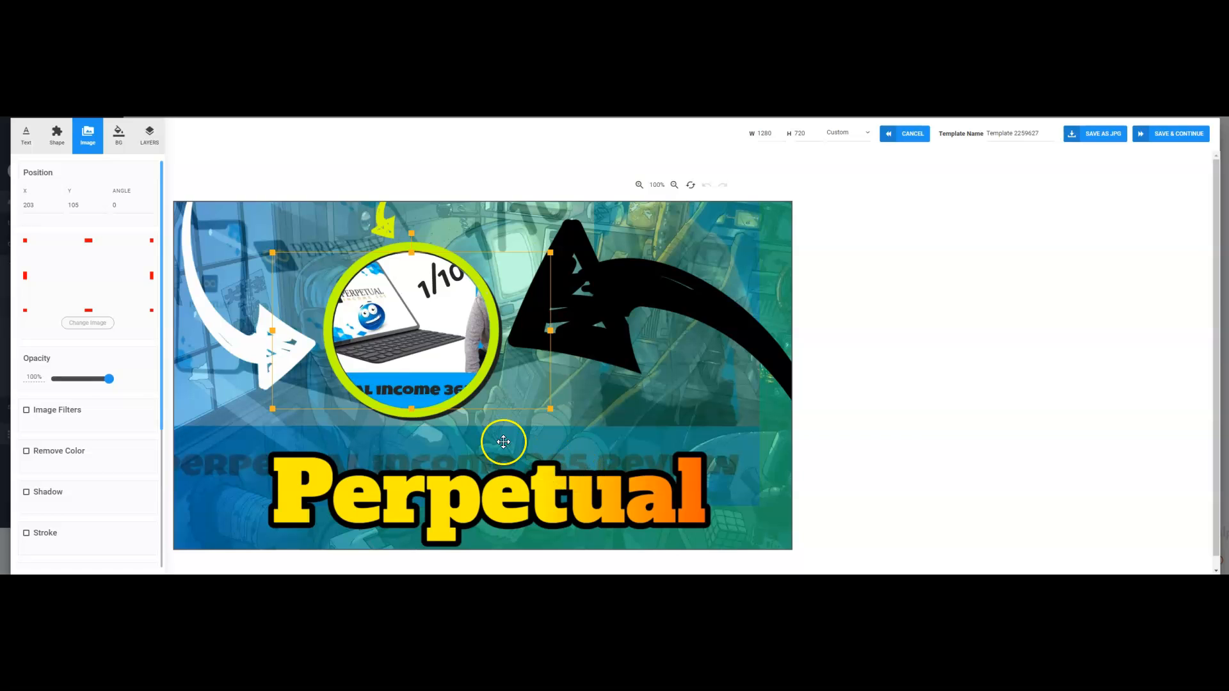
click(459, 504)
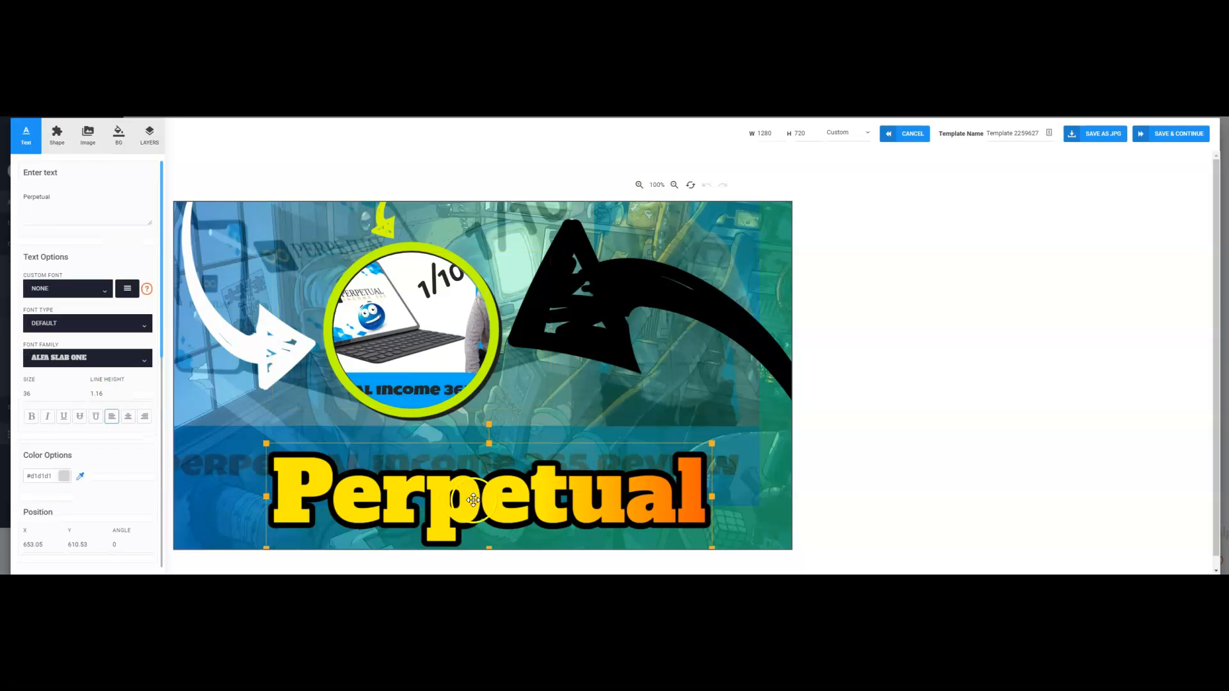
double_click(704, 492)
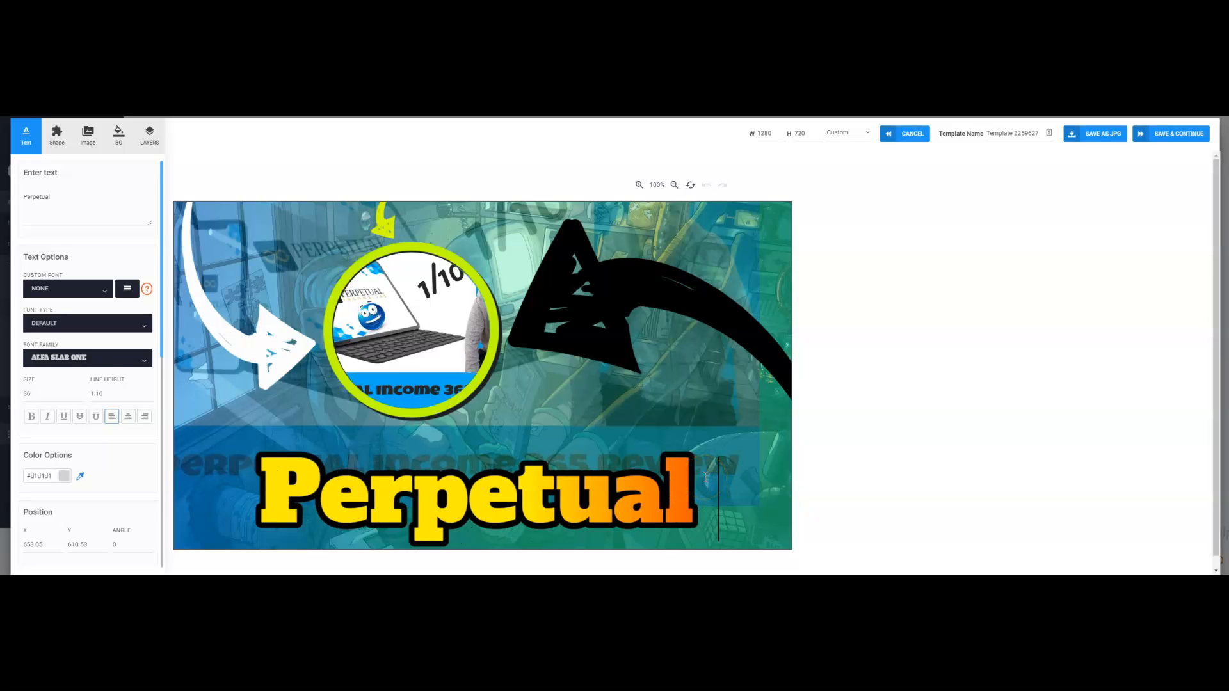
text(Incom)
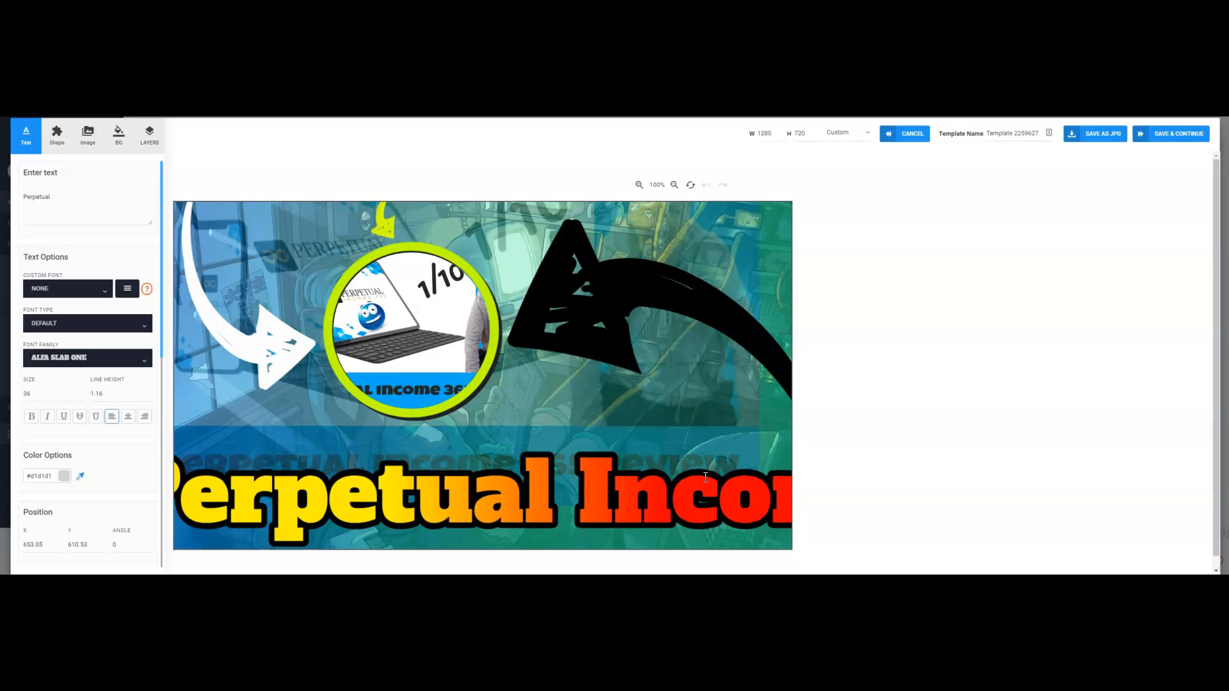
text(e)
Reduce the heading's font size to 26 so it fits the thumbnail, and deselect it.
click(52, 394)
click(81, 396)
click(81, 396)
click(81, 396)
click(81, 396)
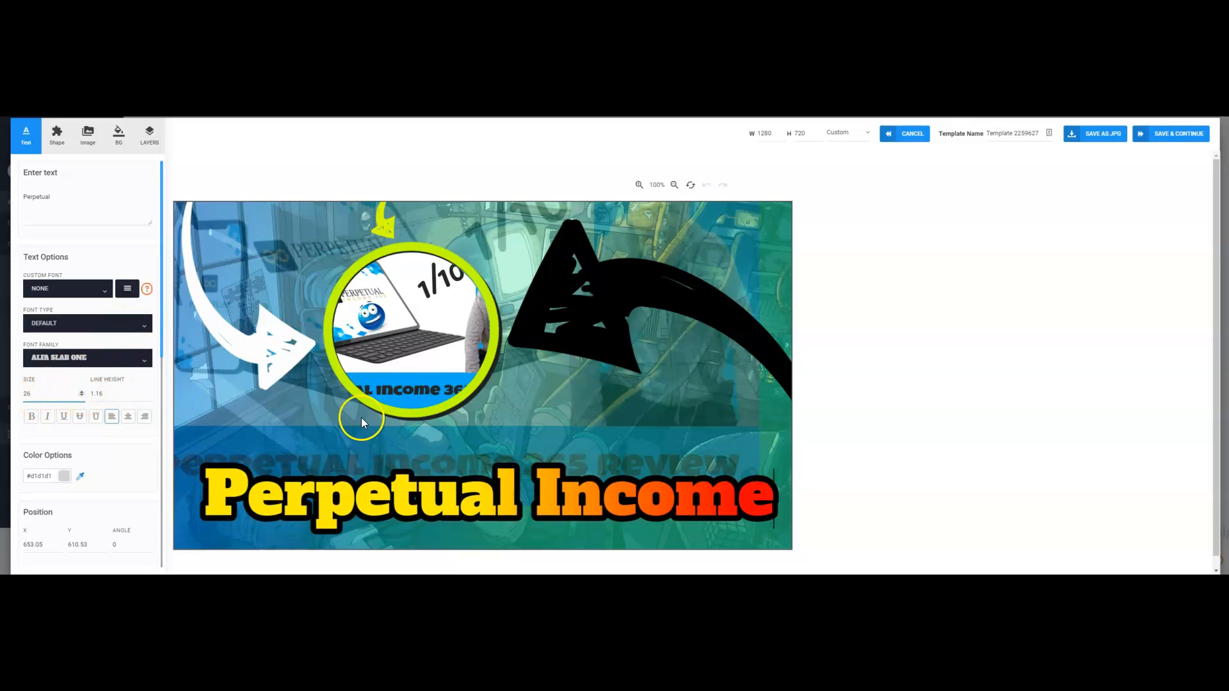
click(813, 349)
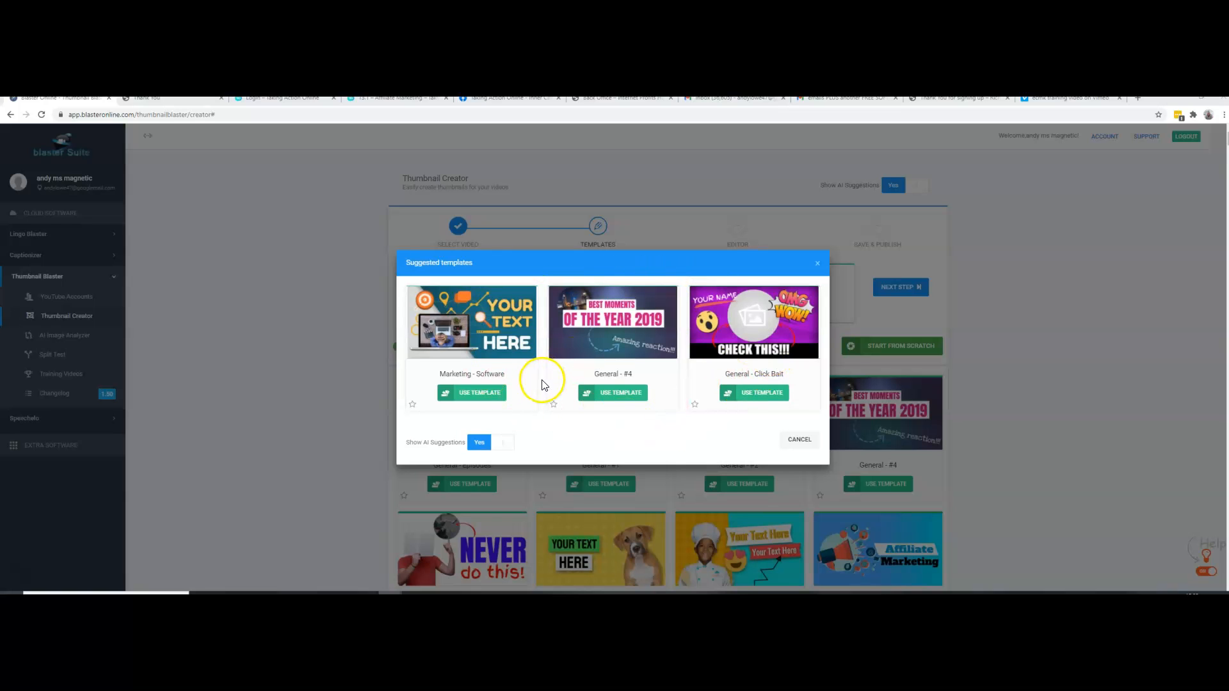
Load the suggested "General - Click Bait" template into the editor and dismiss the training video.
click(760, 394)
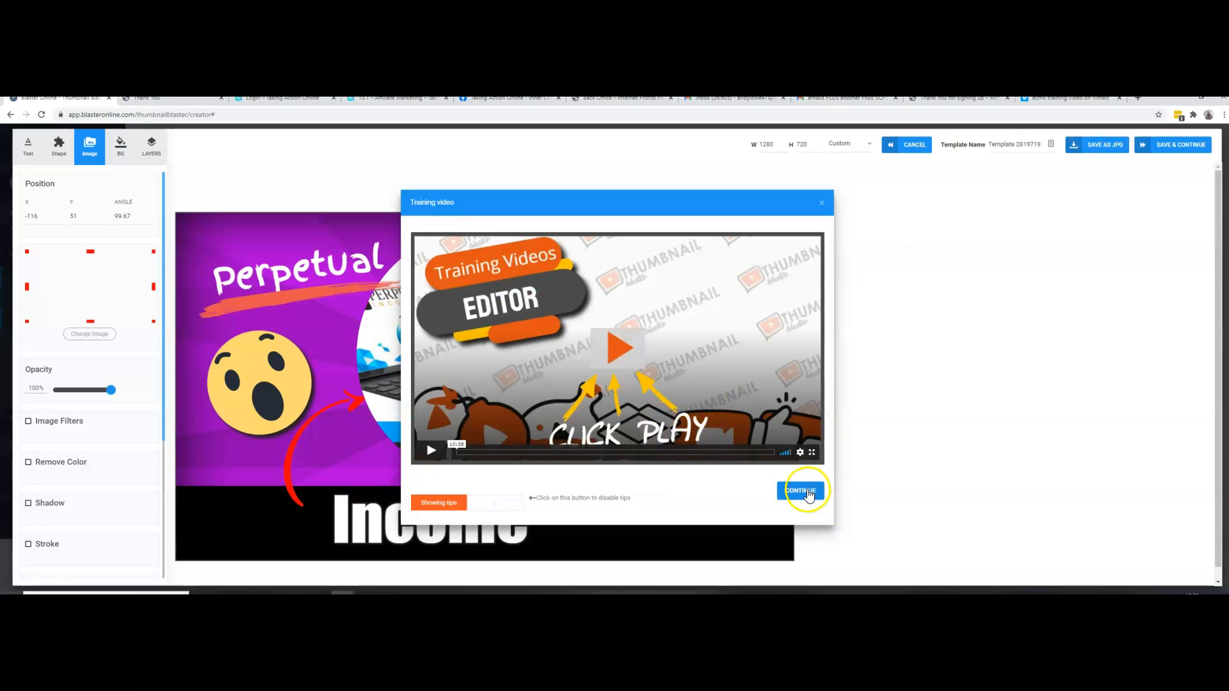
click(800, 490)
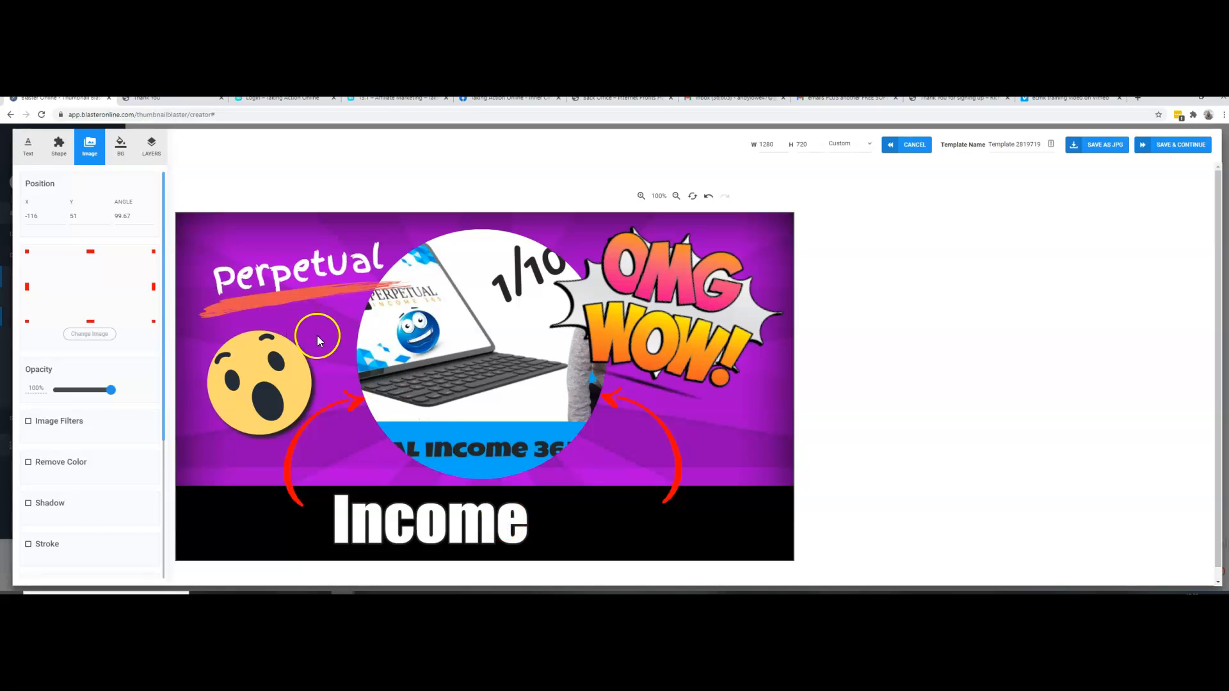
Change the caption in the black bar to "Perpetual Income 365" and shift it left to fit.
click(499, 524)
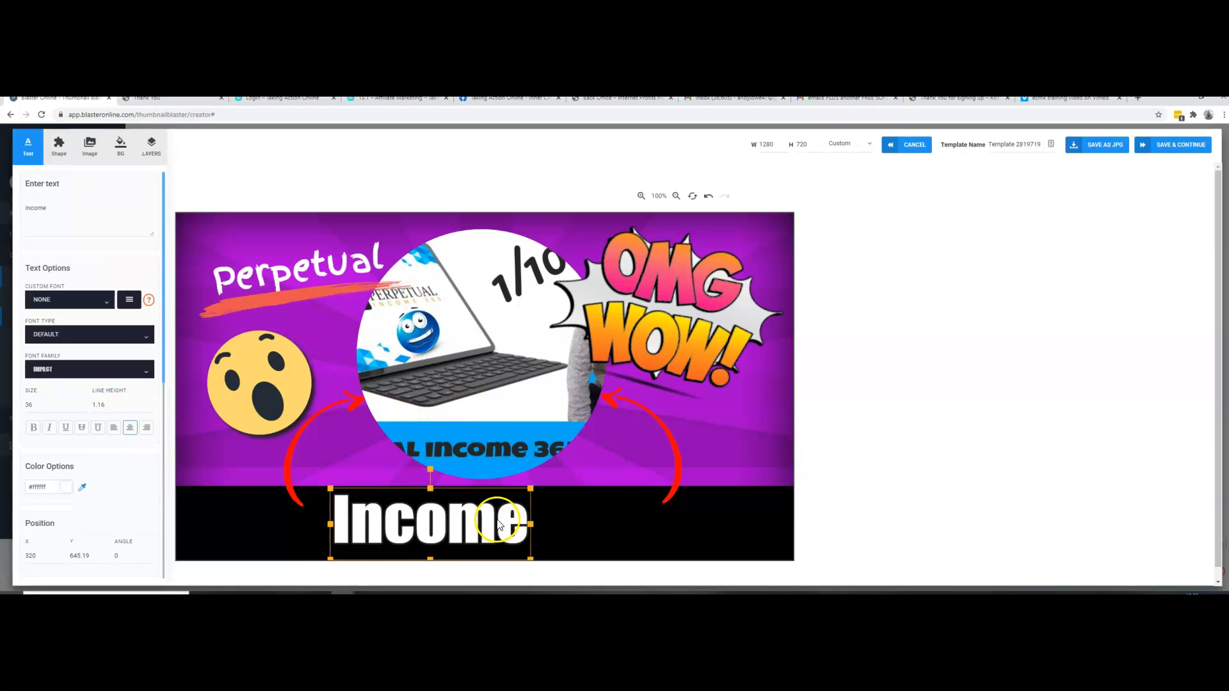
click(334, 522)
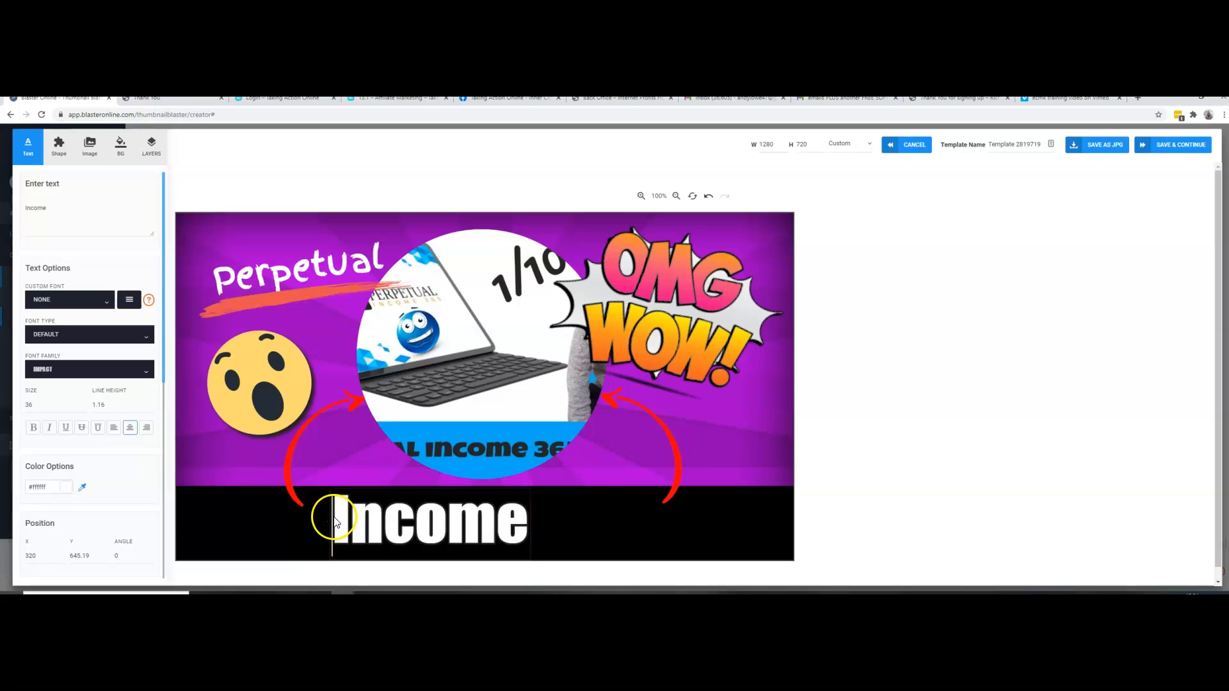
text(Per)
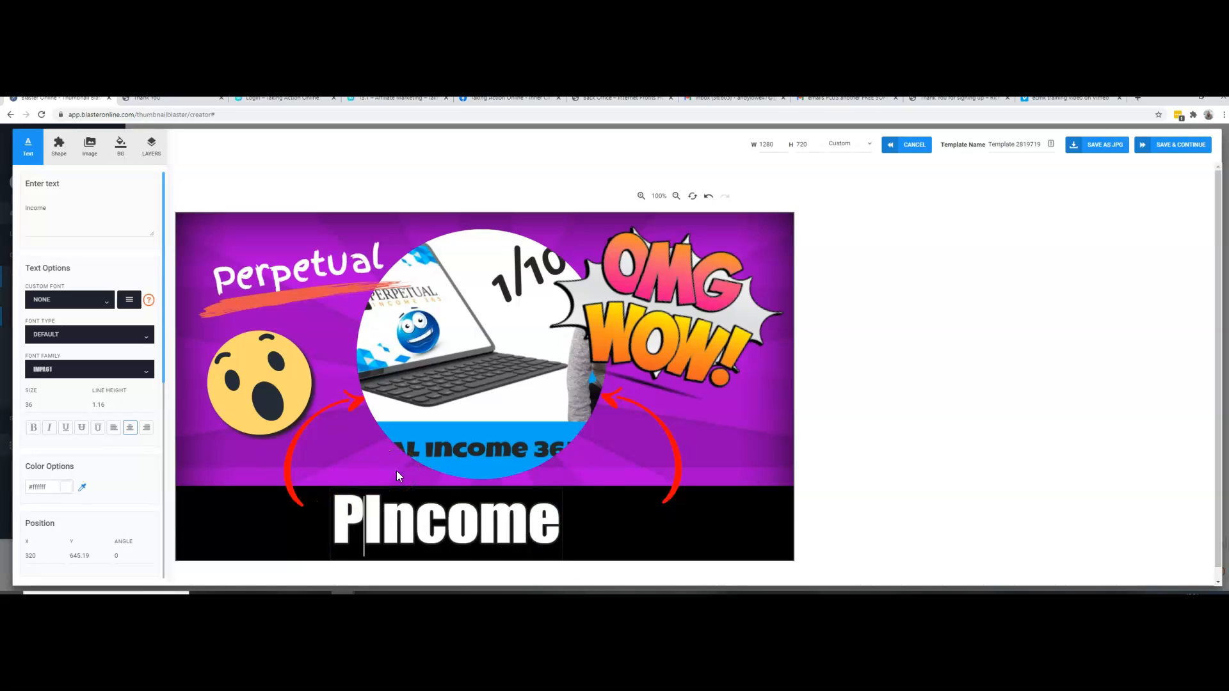
text(petual)
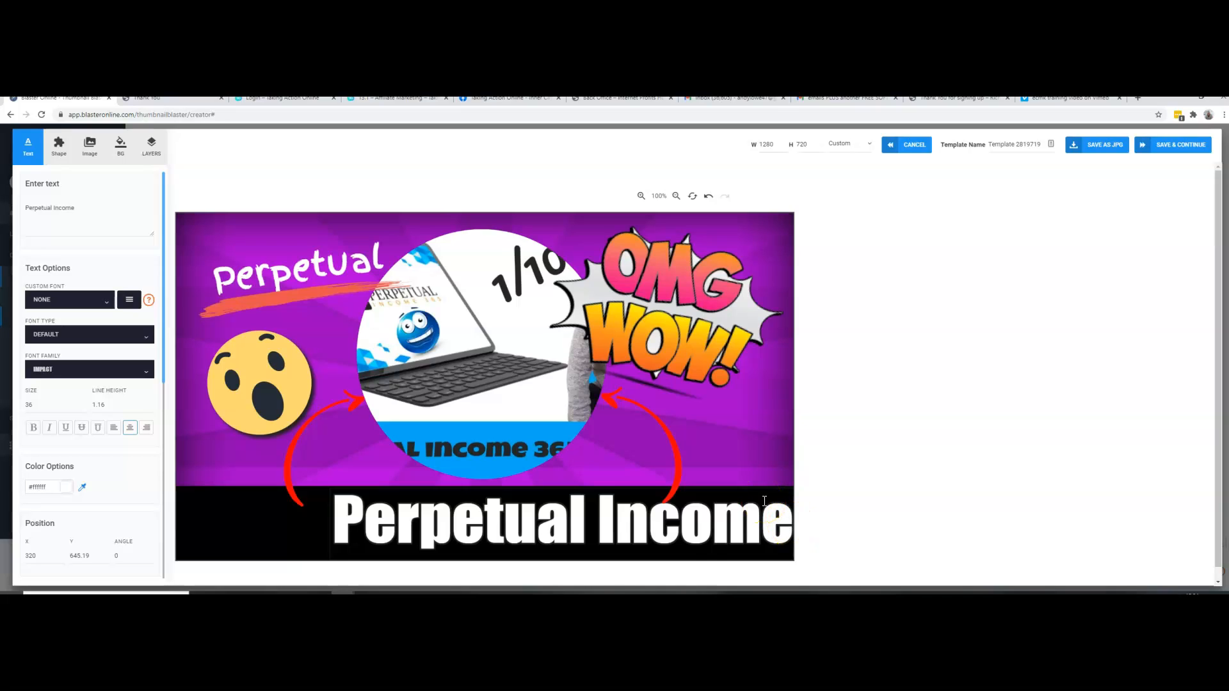
text(365)
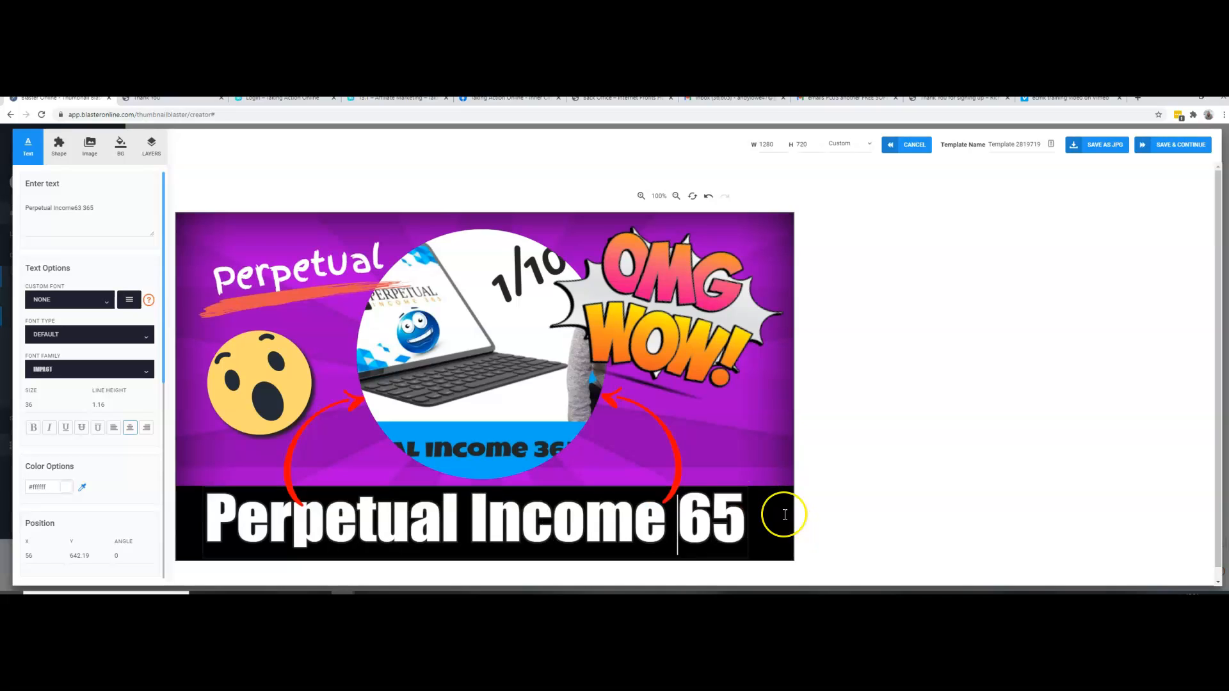
text(3)
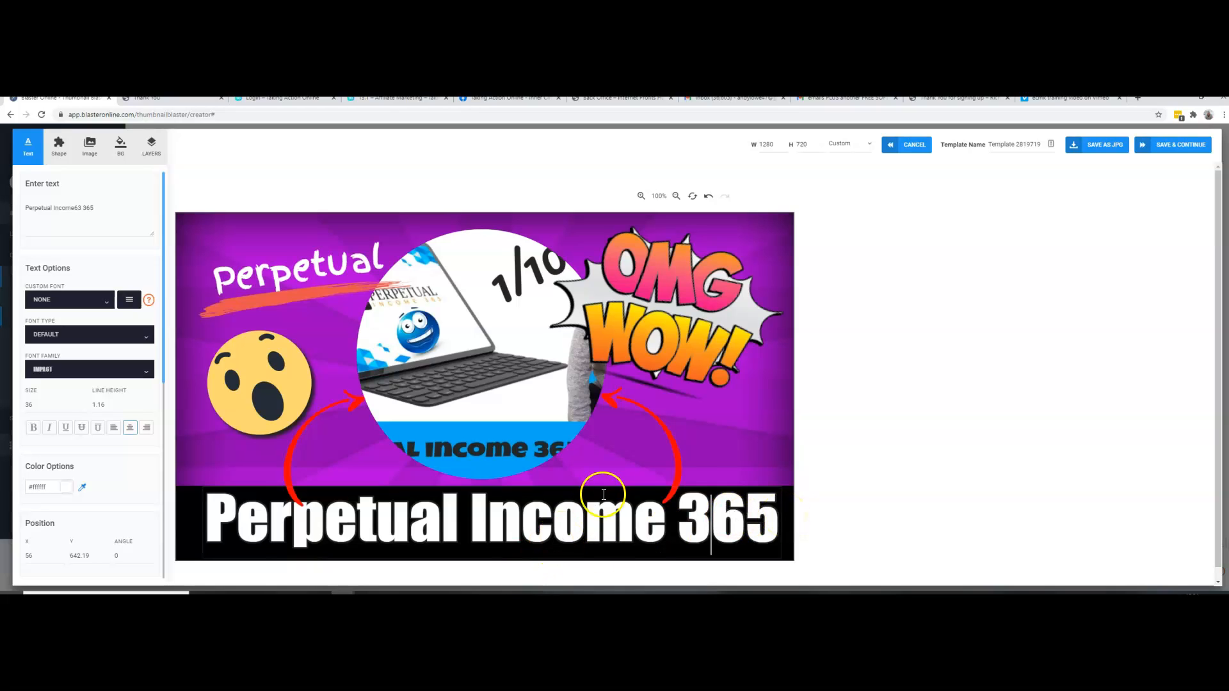
Delete the circular video image from the middle of the thumbnail.
click(767, 454)
click(481, 342)
mouse_move(482, 340)
mouse_down()
mouse_move(474, 359)
mouse_move(488, 334)
mouse_move(461, 334)
mouse_move(484, 326)
mouse_move(423, 335)
mouse_move(462, 331)
mouse_up()
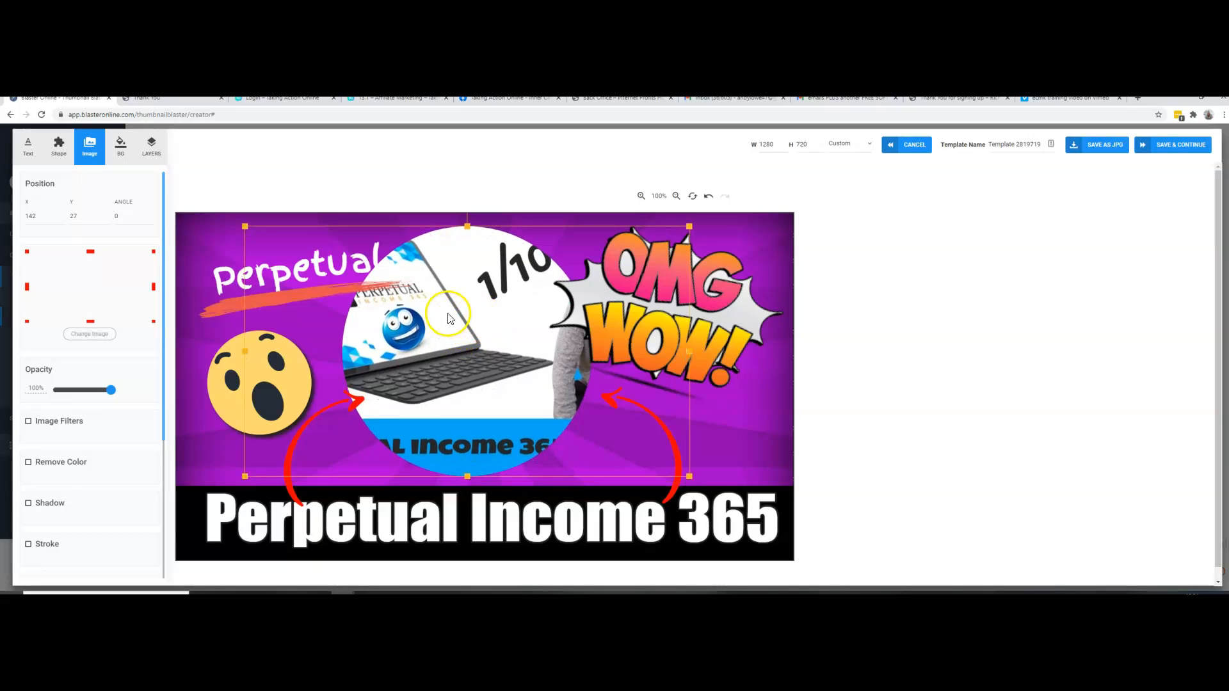
key(Delete)
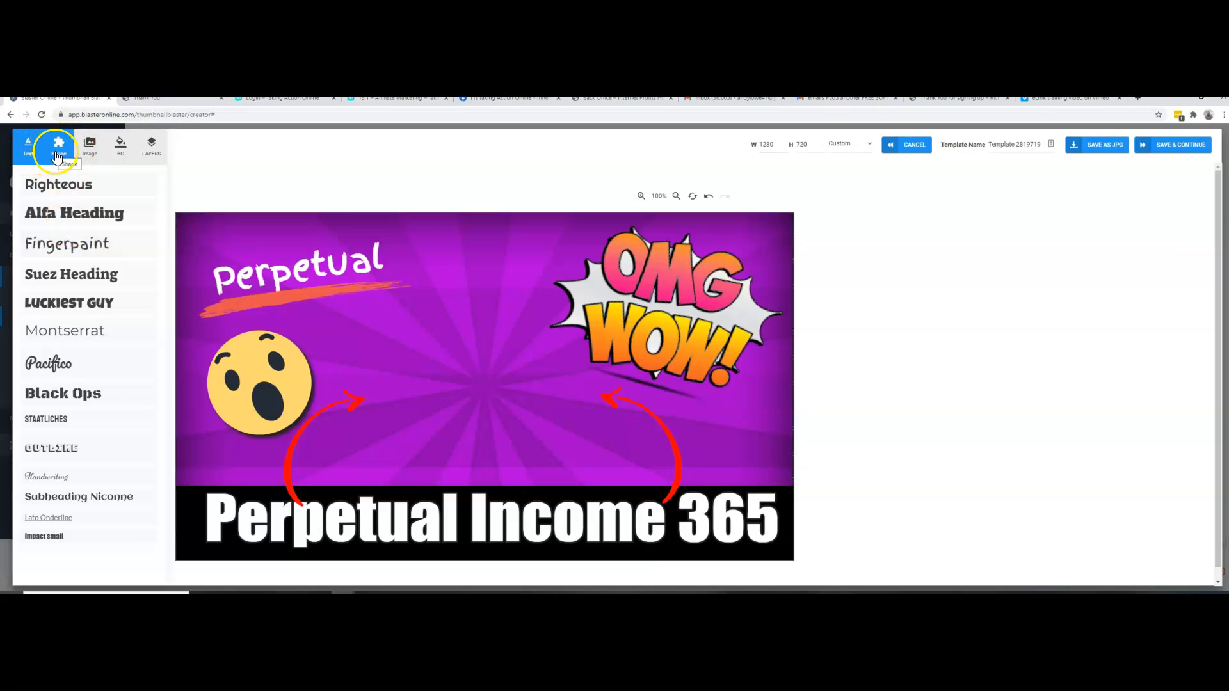
Set the thumbnail's solid background colour to blue #2196f3 and keep the purple background image's opacity at 100%.
click(120, 158)
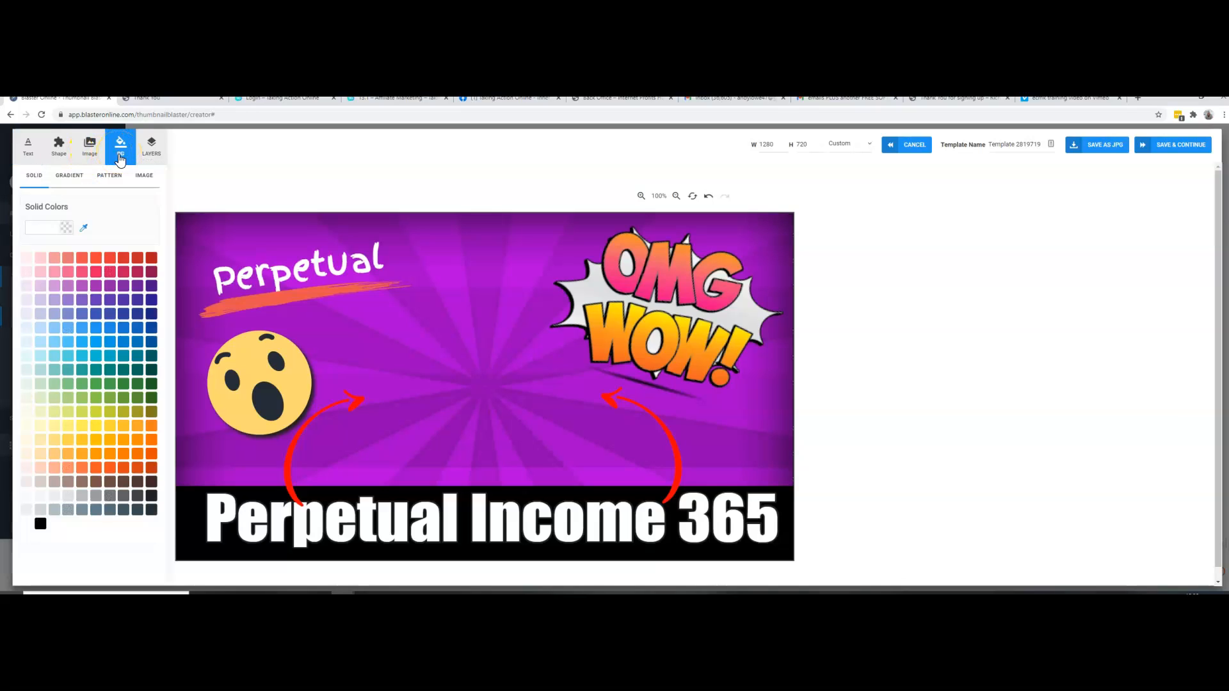
click(98, 329)
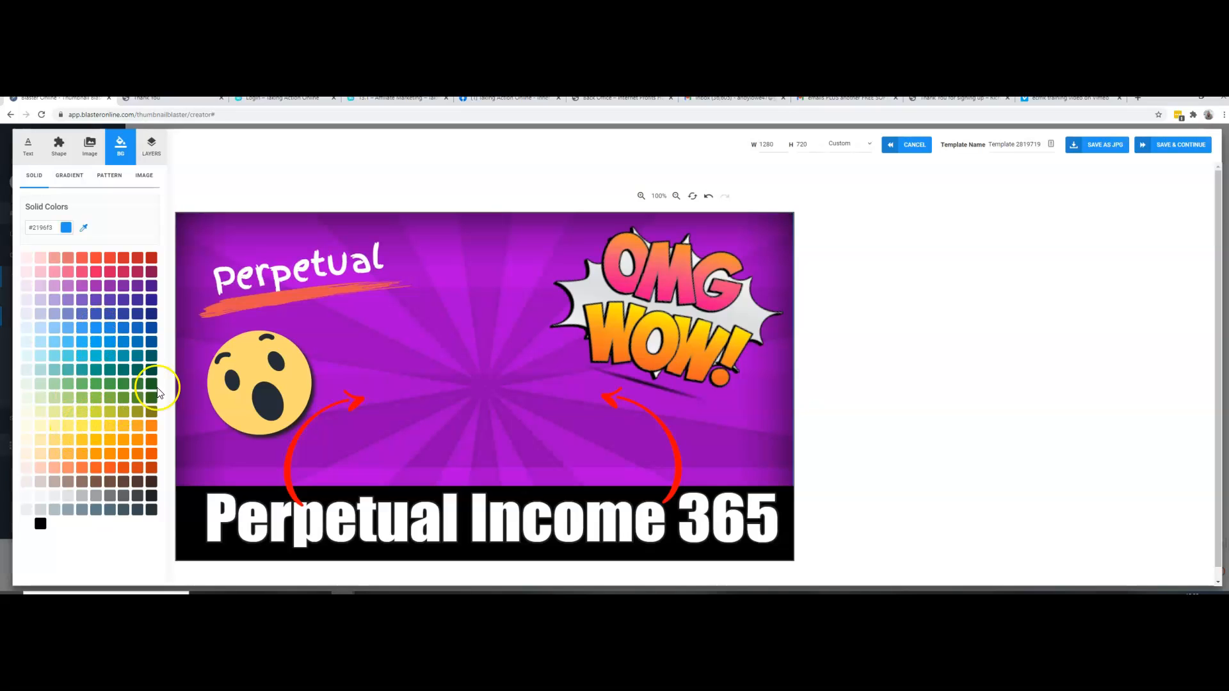
click(184, 388)
mouse_move(112, 392)
mouse_down()
mouse_move(47, 397)
mouse_move(114, 398)
mouse_up()
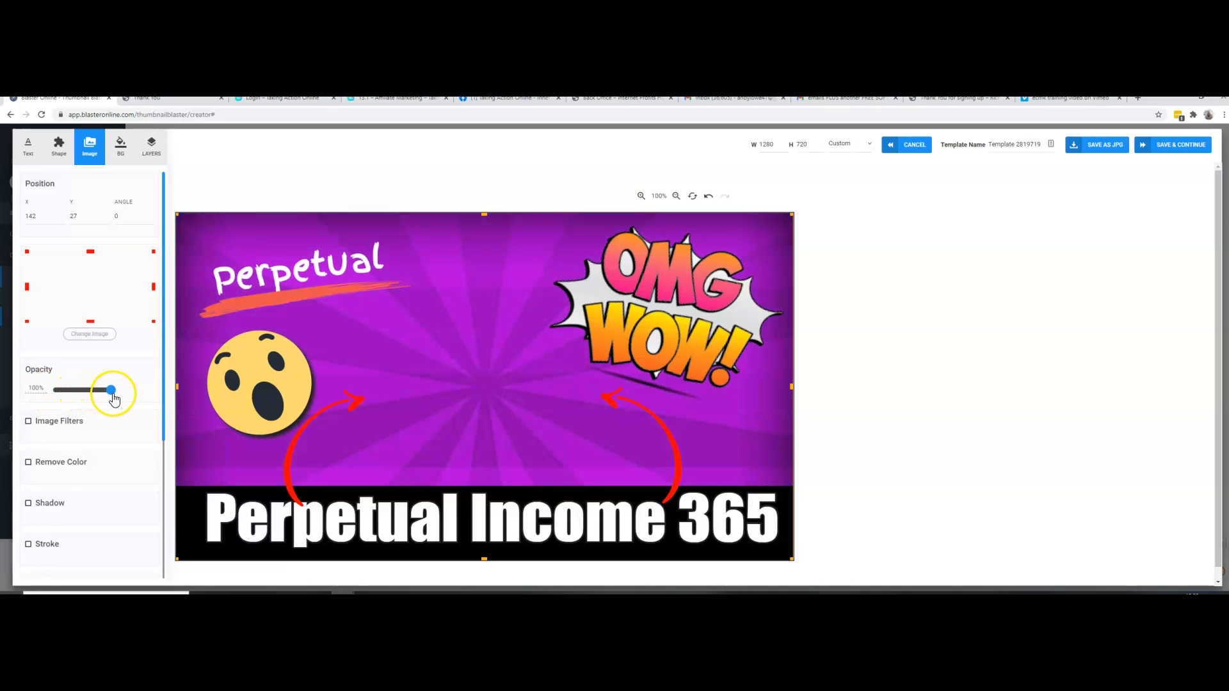
click(120, 154)
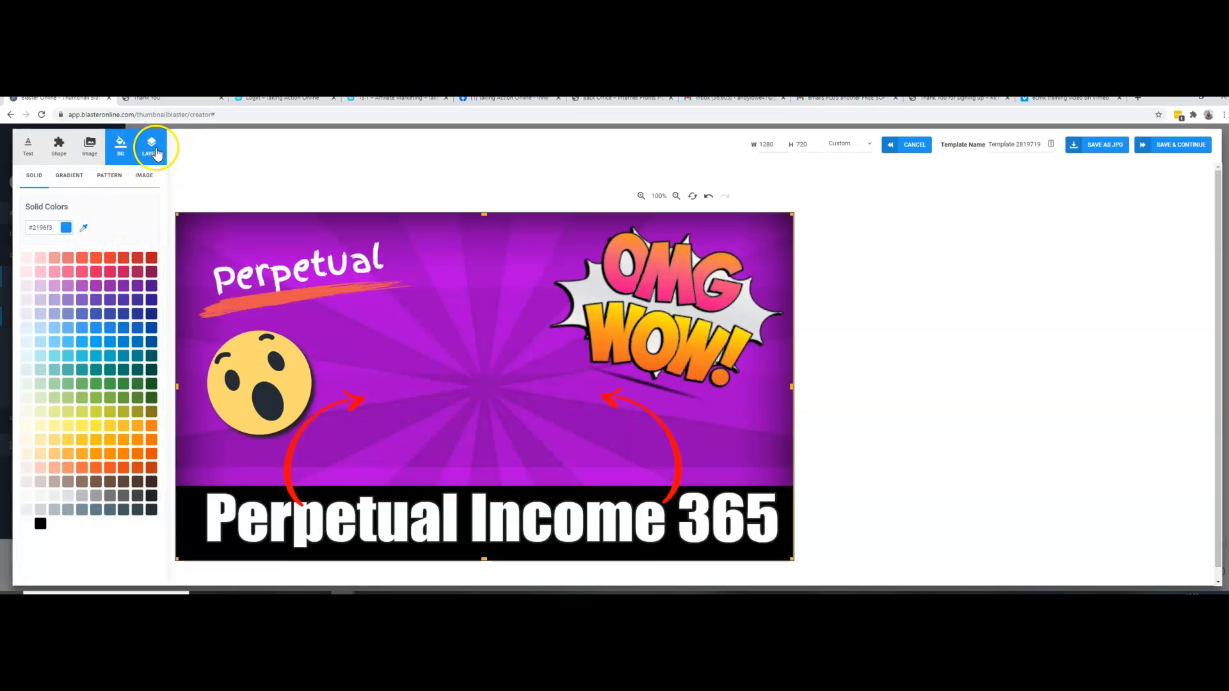
Try a blue scalloped badge in the middle of the thumbnail, enlarging and rotating it, and delete it.
click(59, 146)
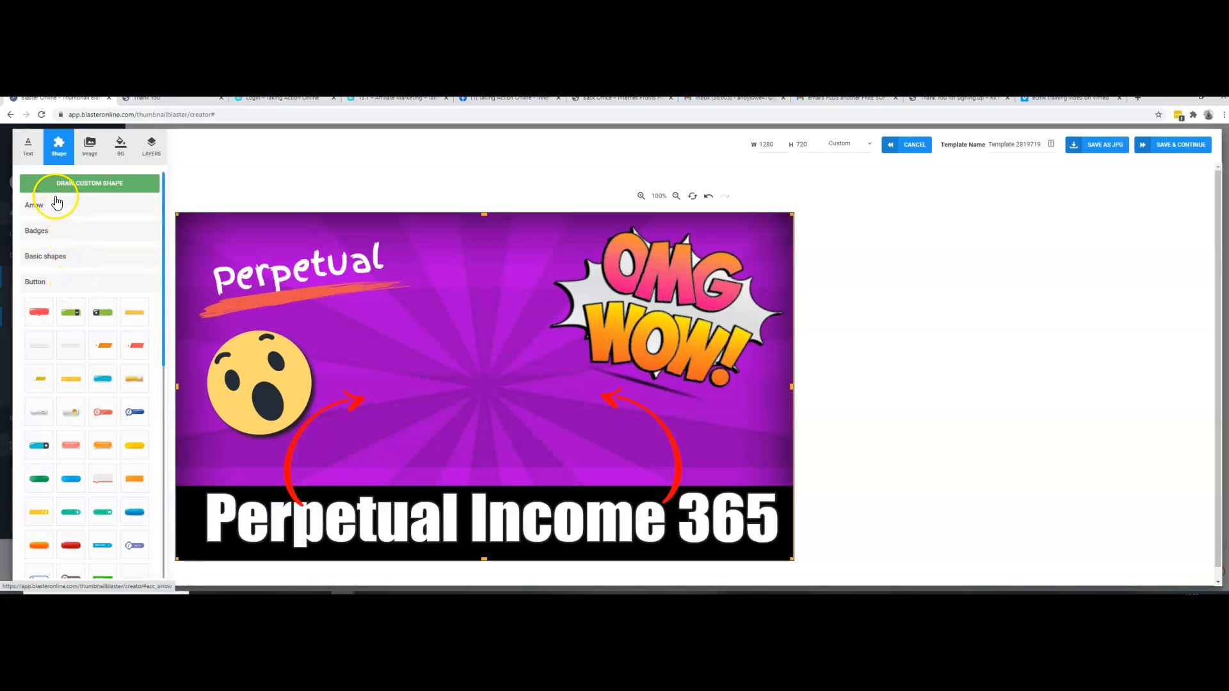
click(43, 238)
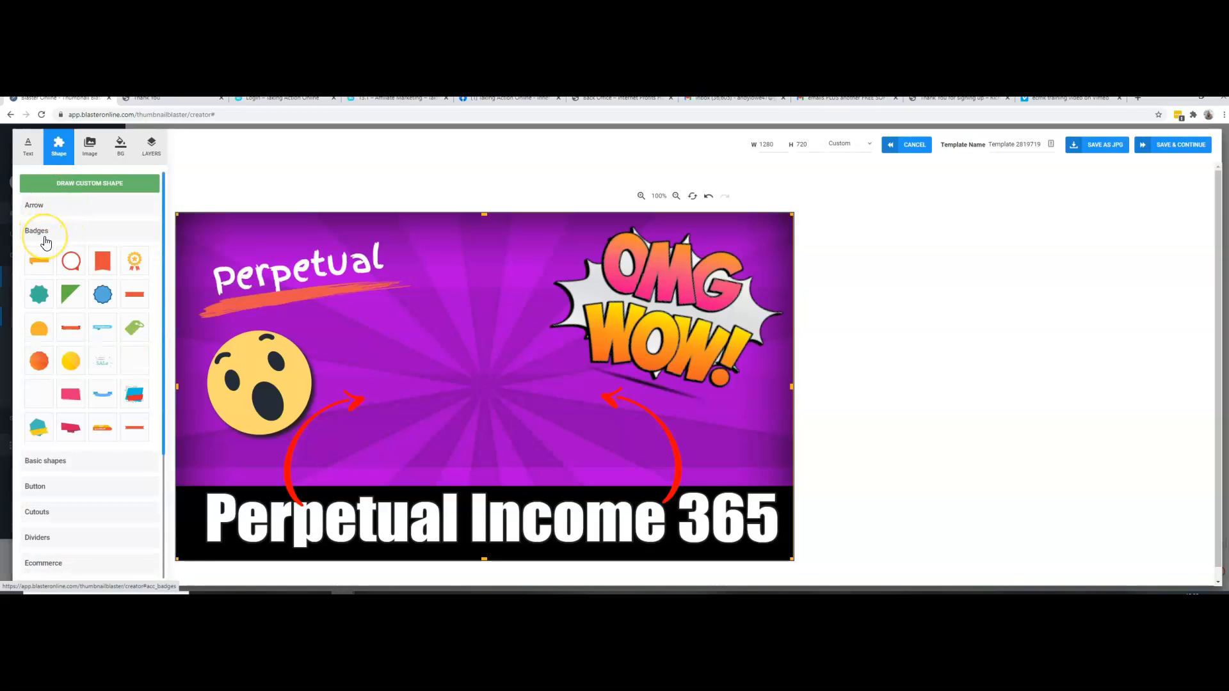
click(103, 294)
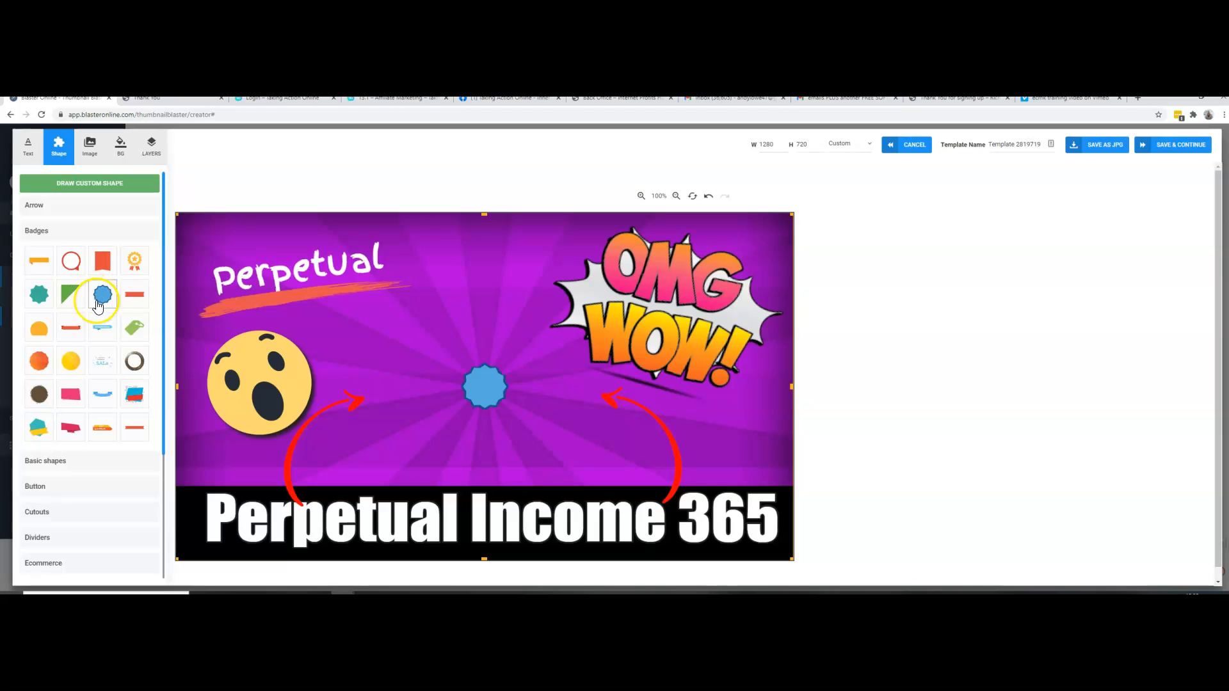
click(497, 391)
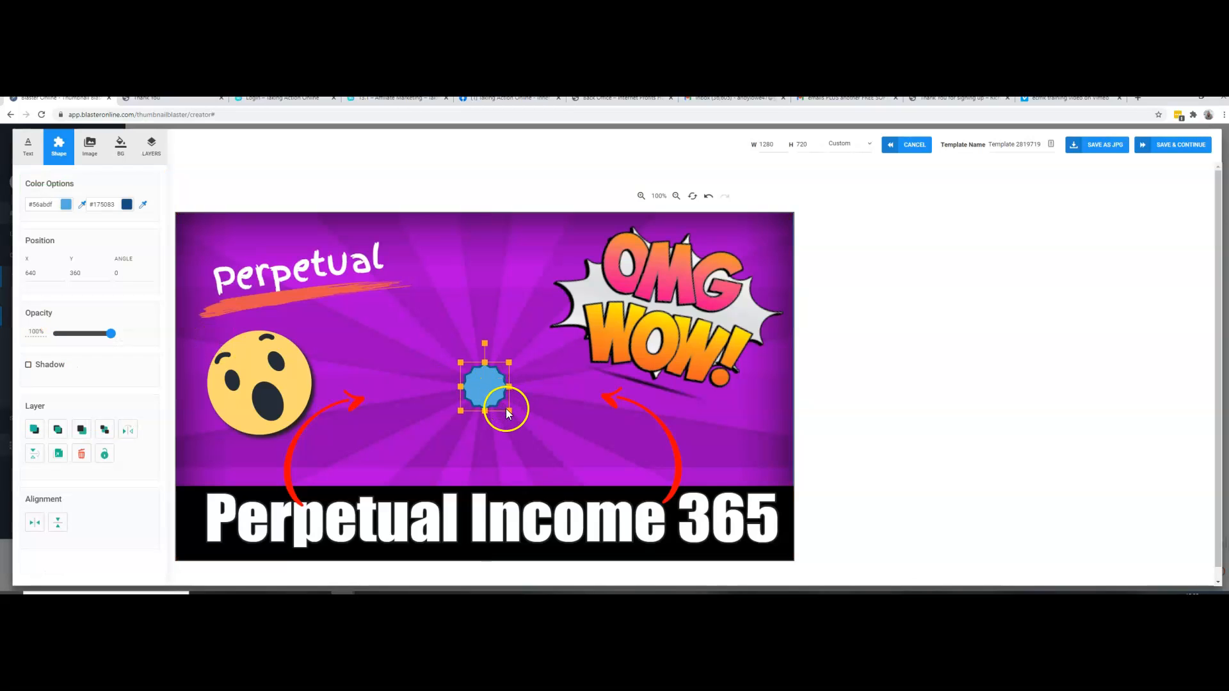
drag(507, 411, 582, 458)
drag(516, 343, 469, 352)
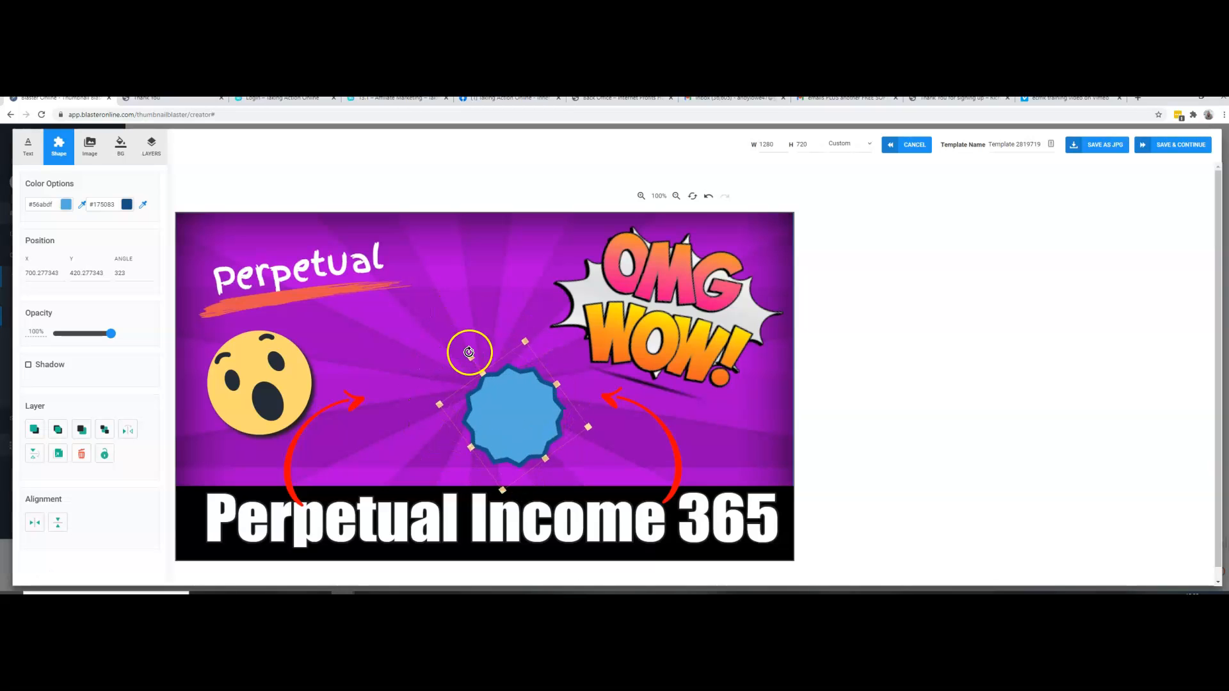
key(Delete)
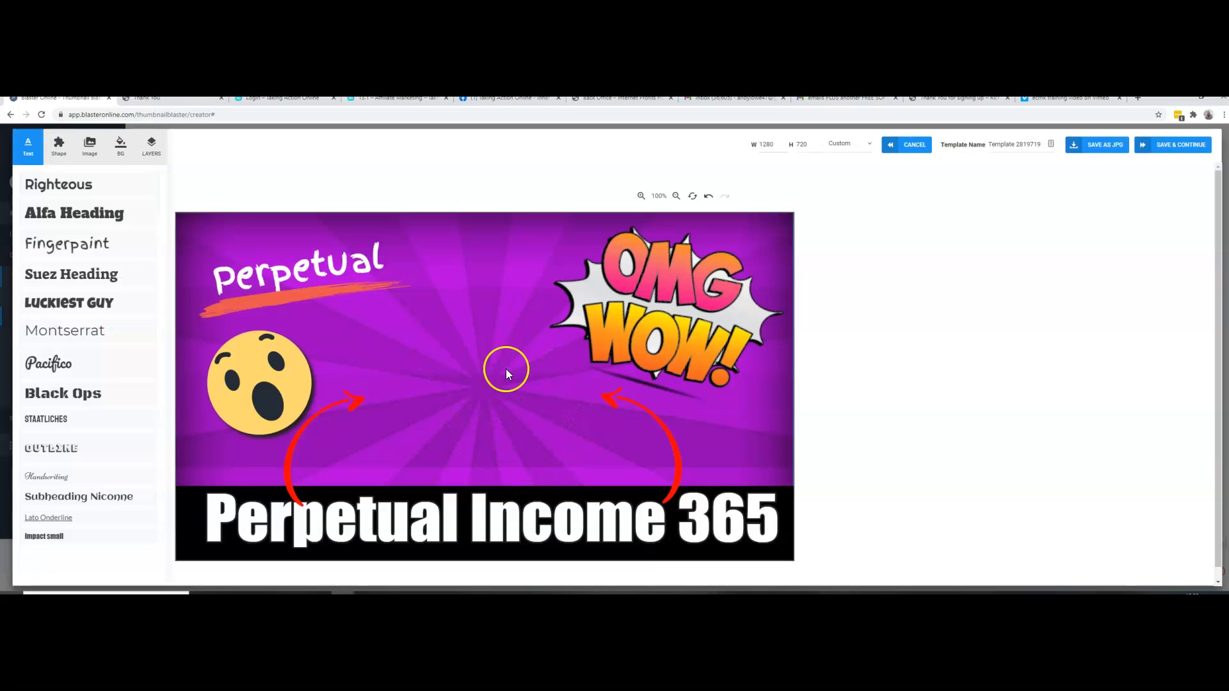
Add the Perpetual Income 365 laptop and phone image from My Images, shrink it and centre it between the two red arrows.
click(85, 158)
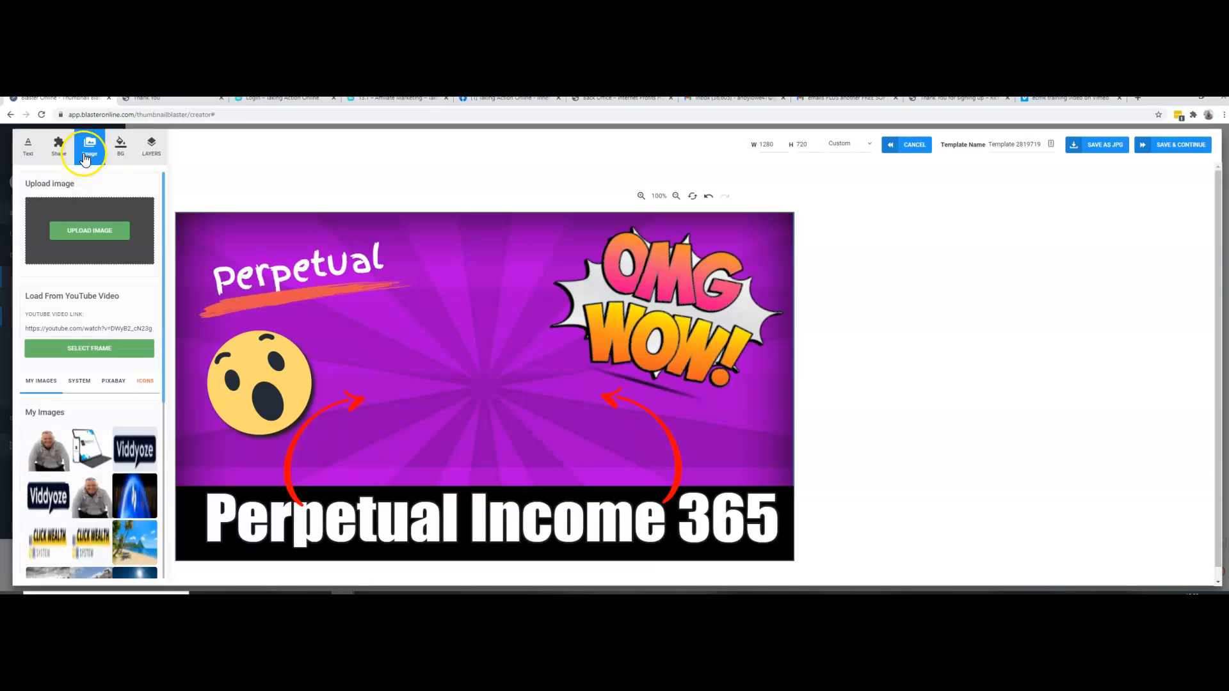
scroll(92, 400, down, 3)
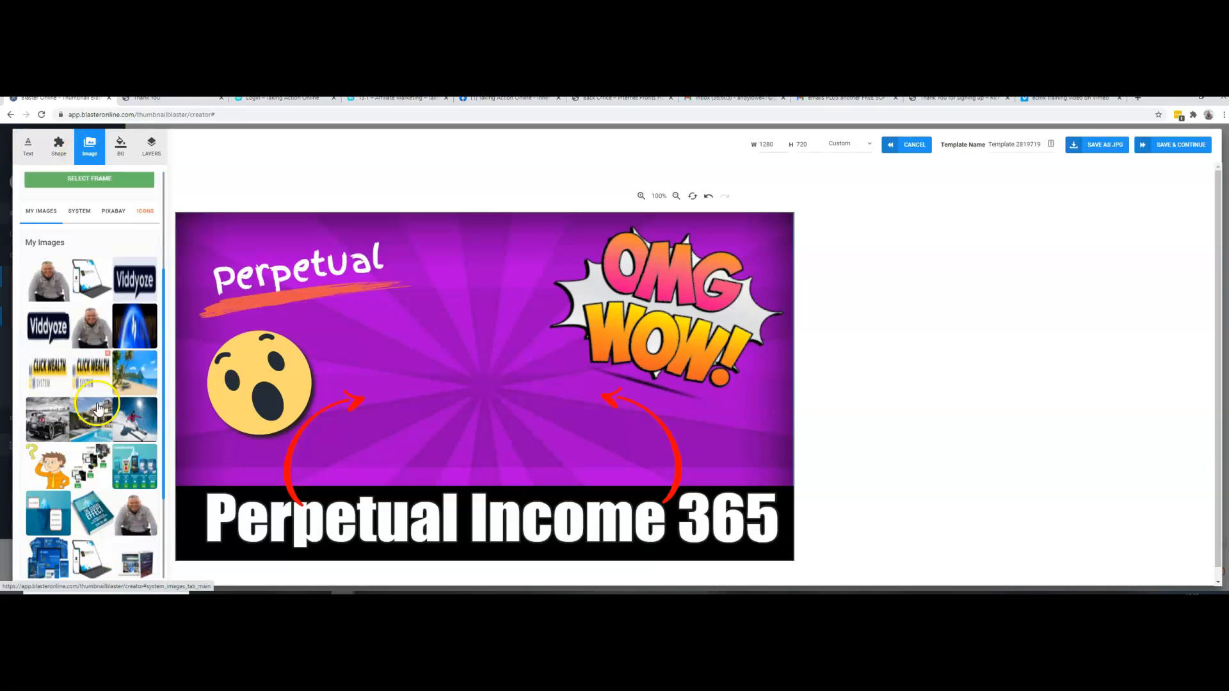
click(95, 291)
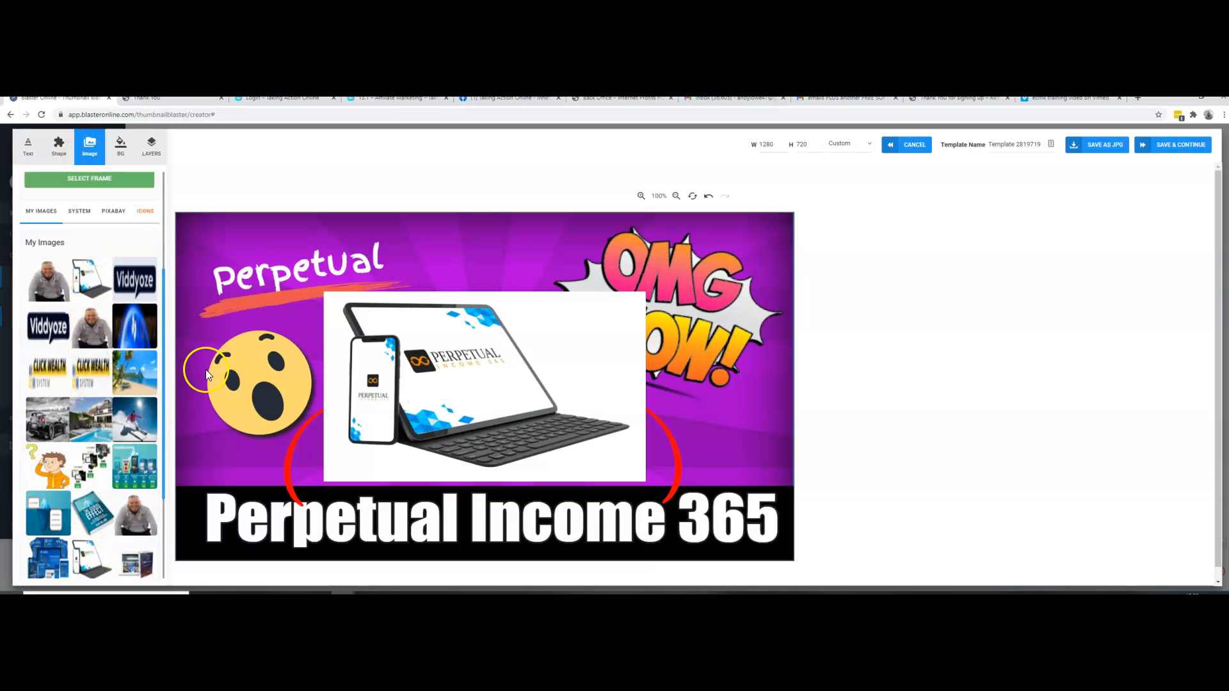
click(418, 425)
drag(644, 481, 534, 406)
drag(456, 355, 513, 404)
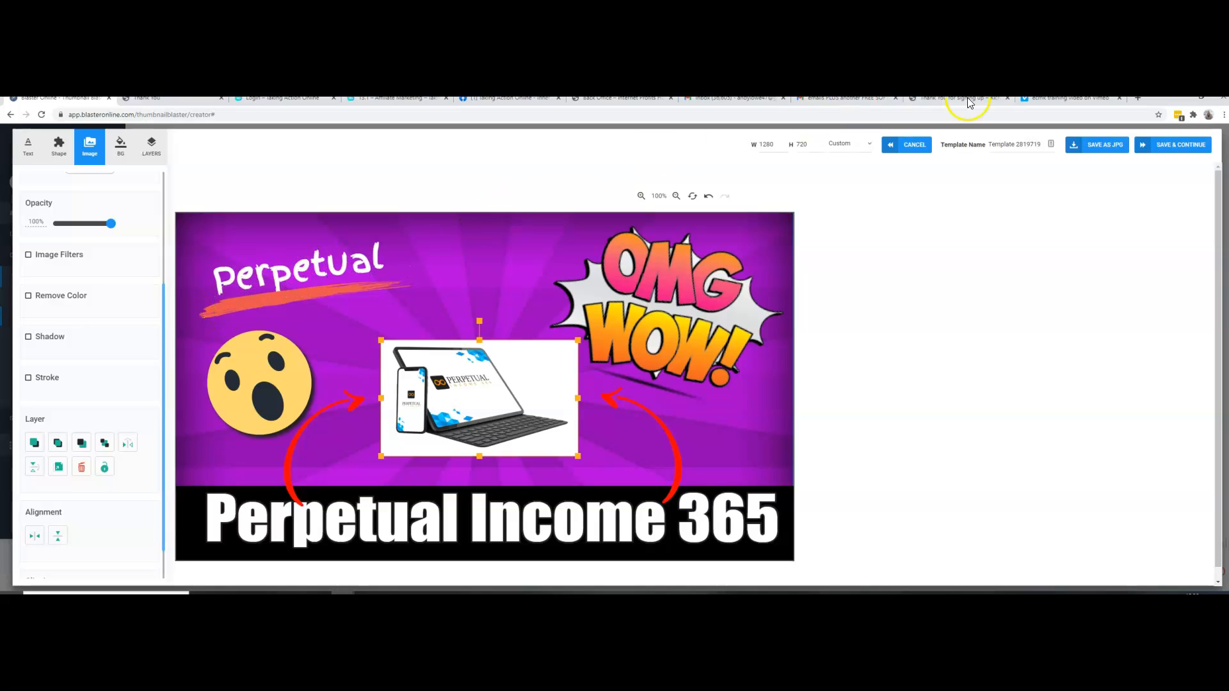
Export the thumbnail as a JPG and open the downloaded file.
click(1098, 146)
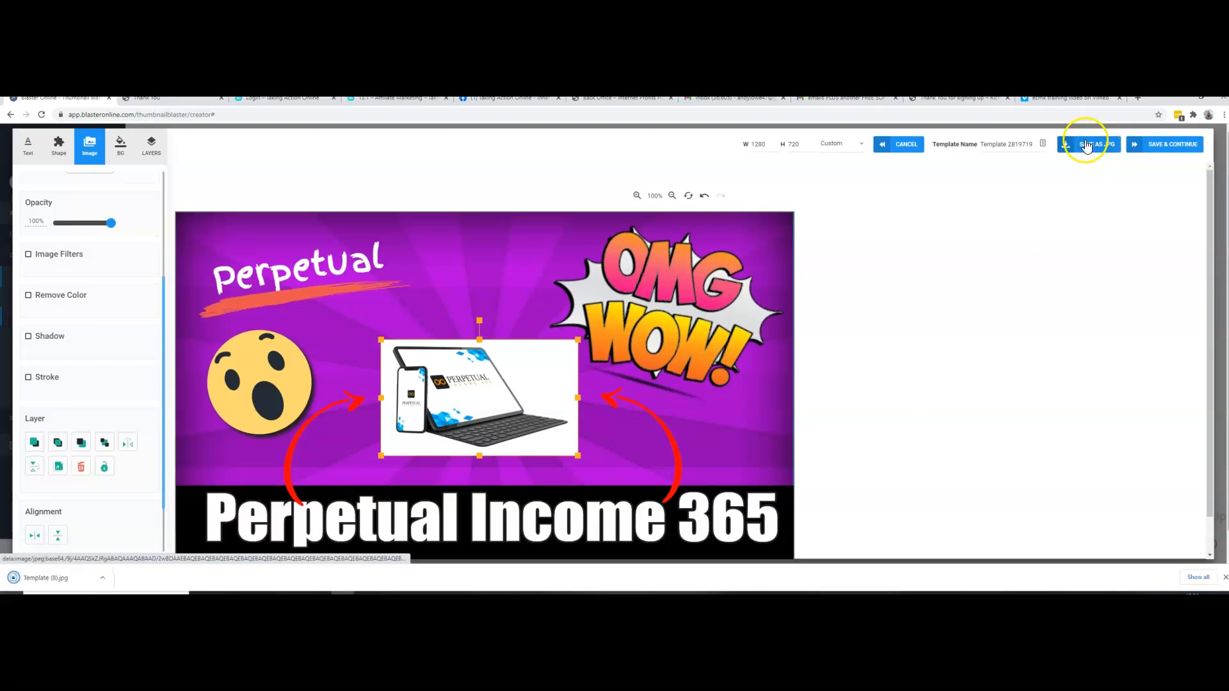
click(100, 580)
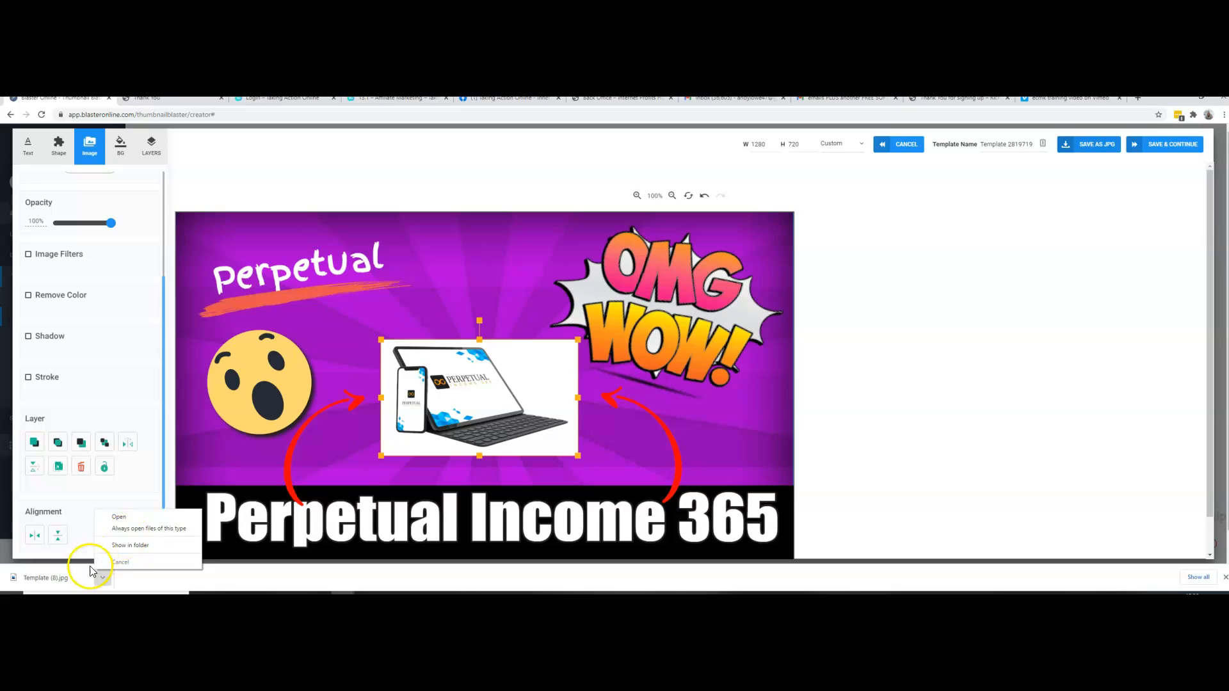
click(80, 576)
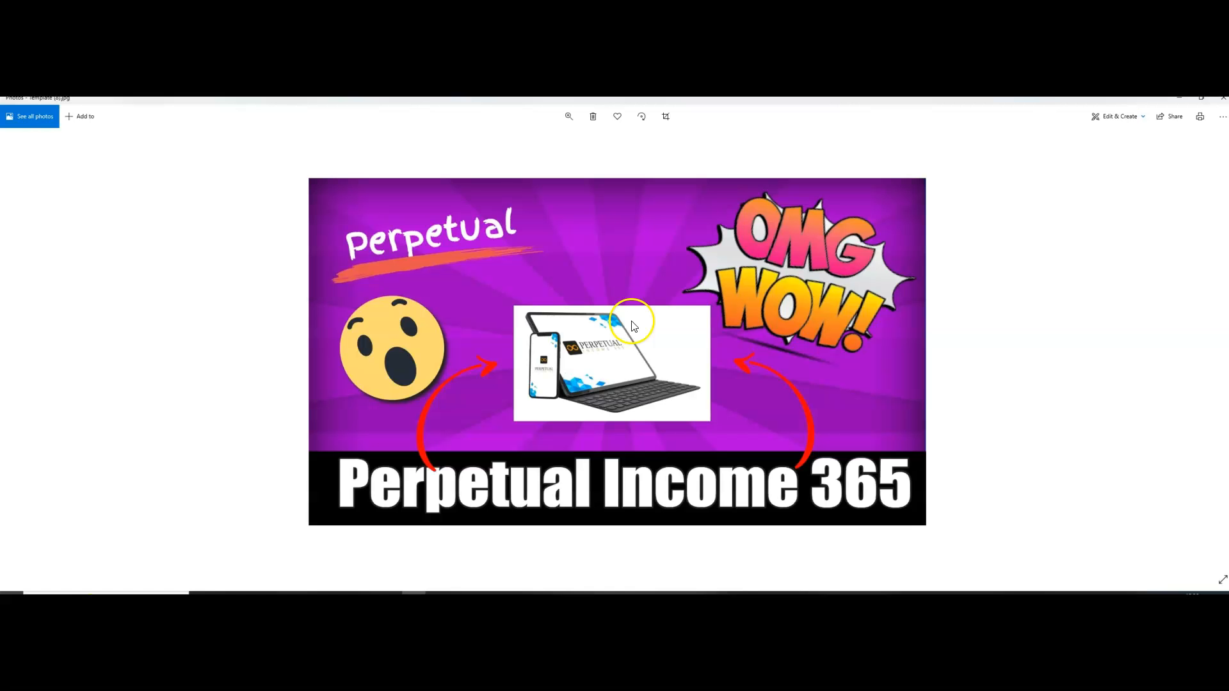
Save a copy of the picture as "perpetual 365" in the snips folder and close the photo viewer.
click(1222, 116)
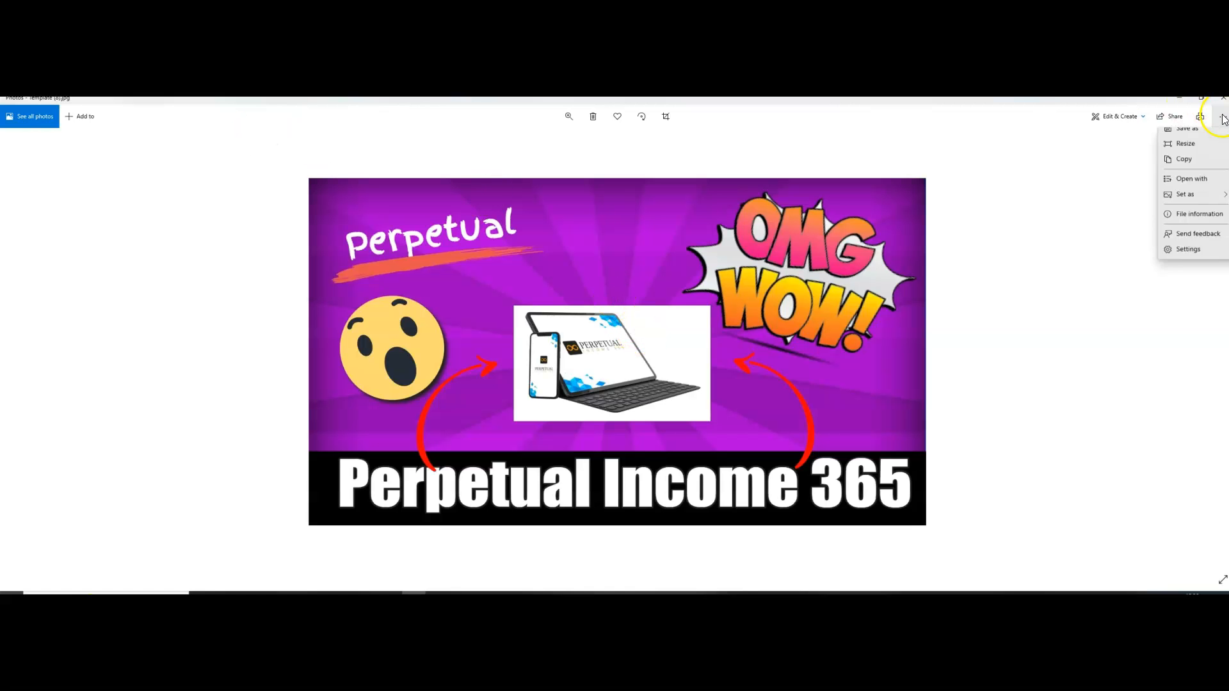
click(1187, 154)
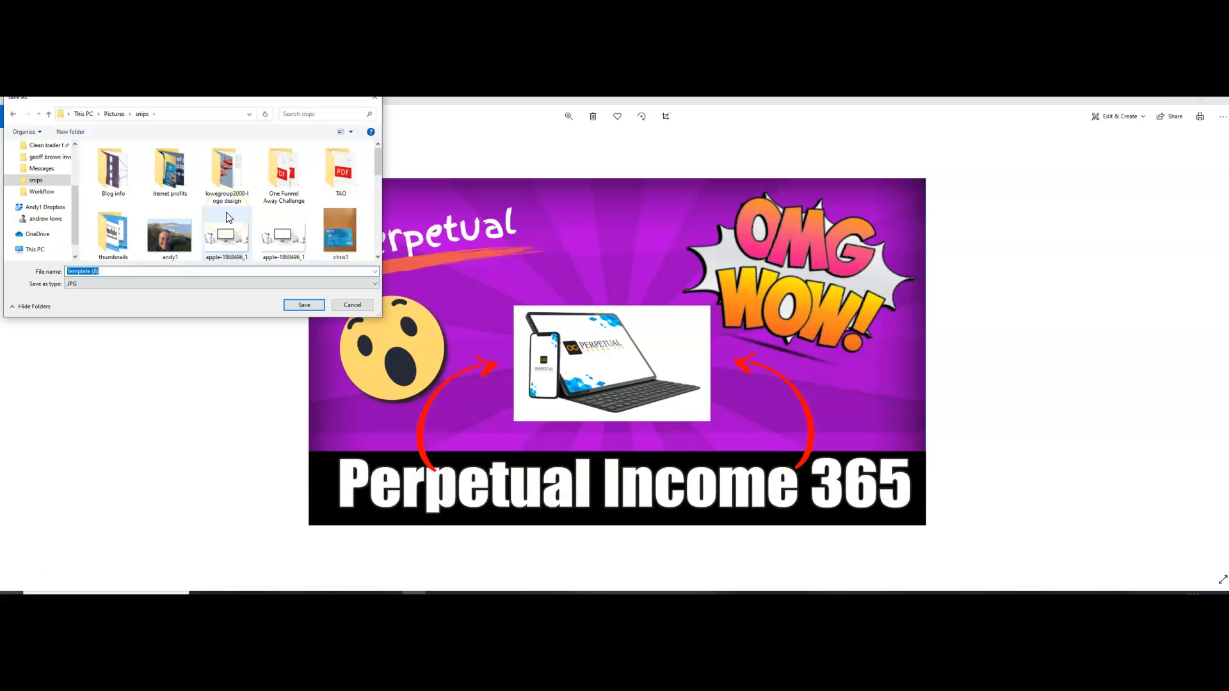
text(perpet)
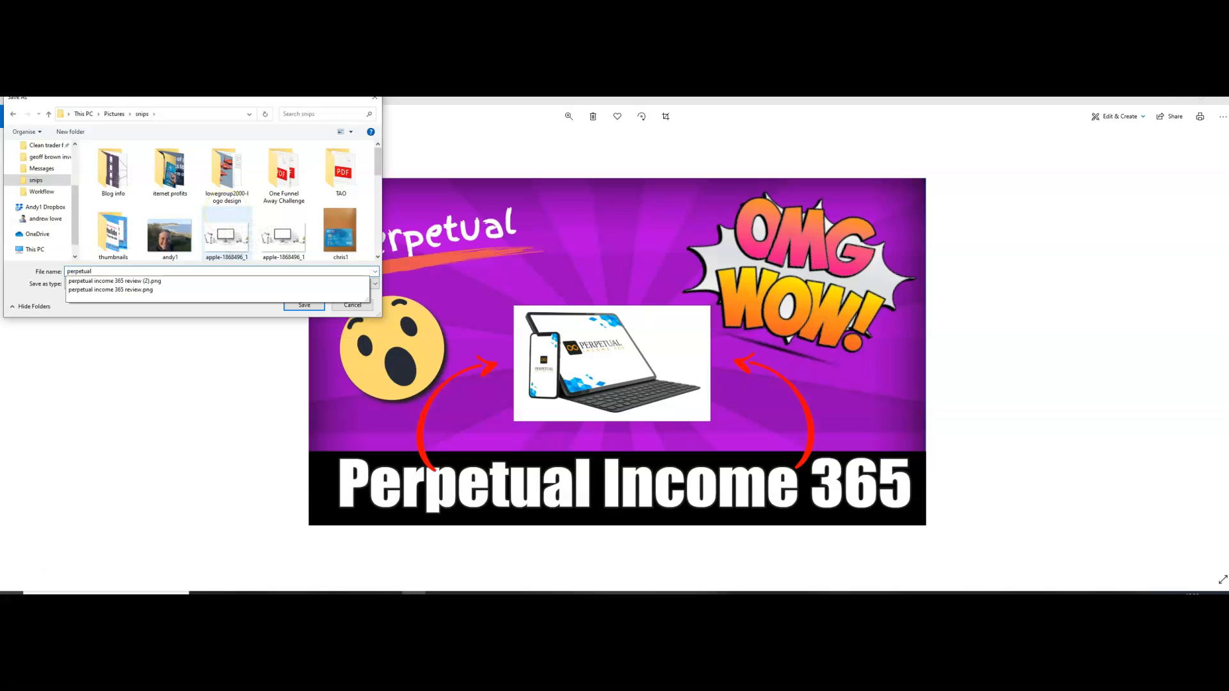
text(ual 365)
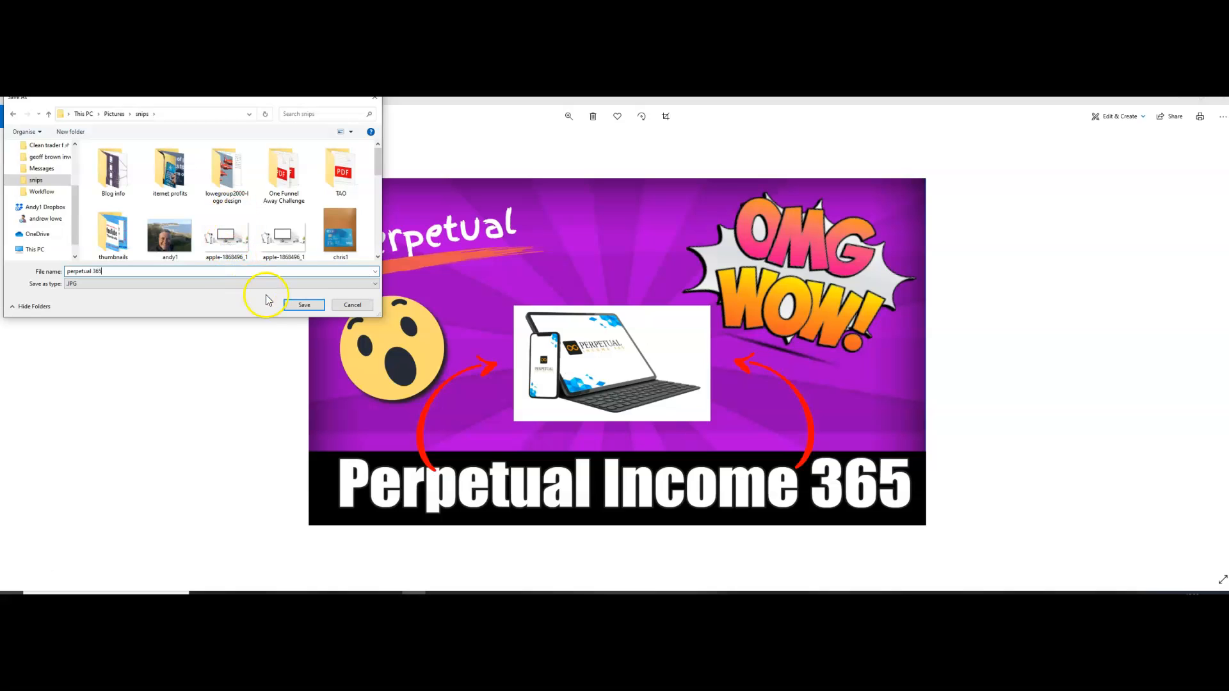
click(304, 305)
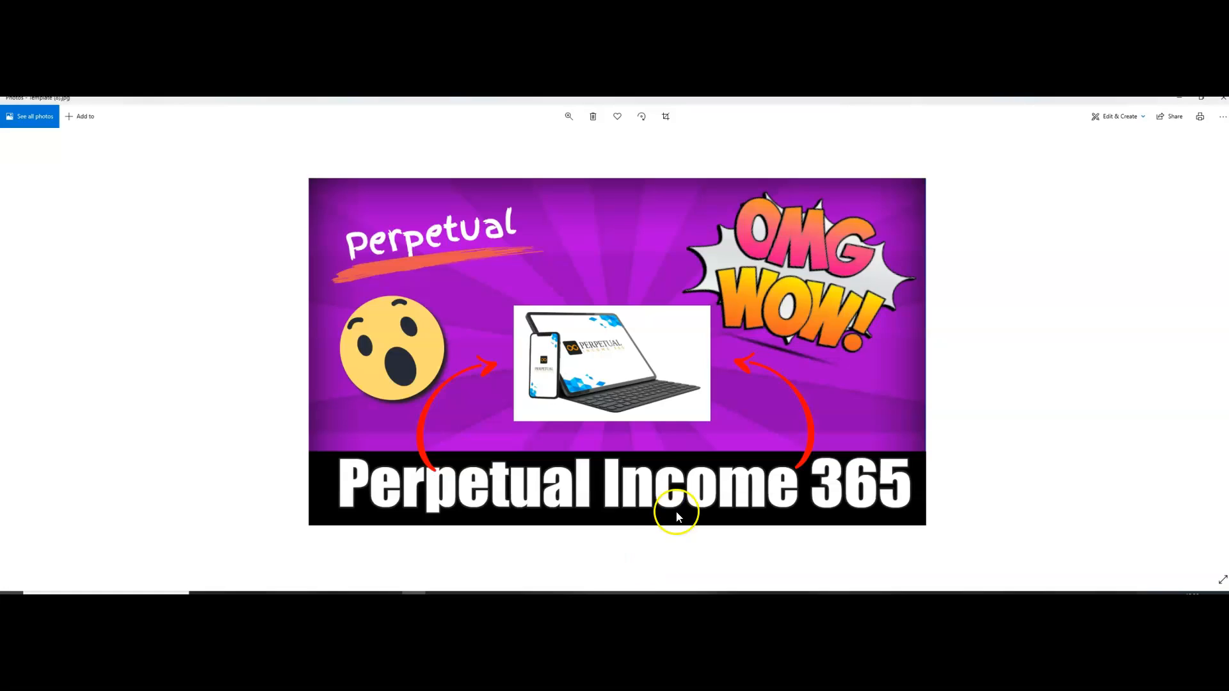
click(1223, 98)
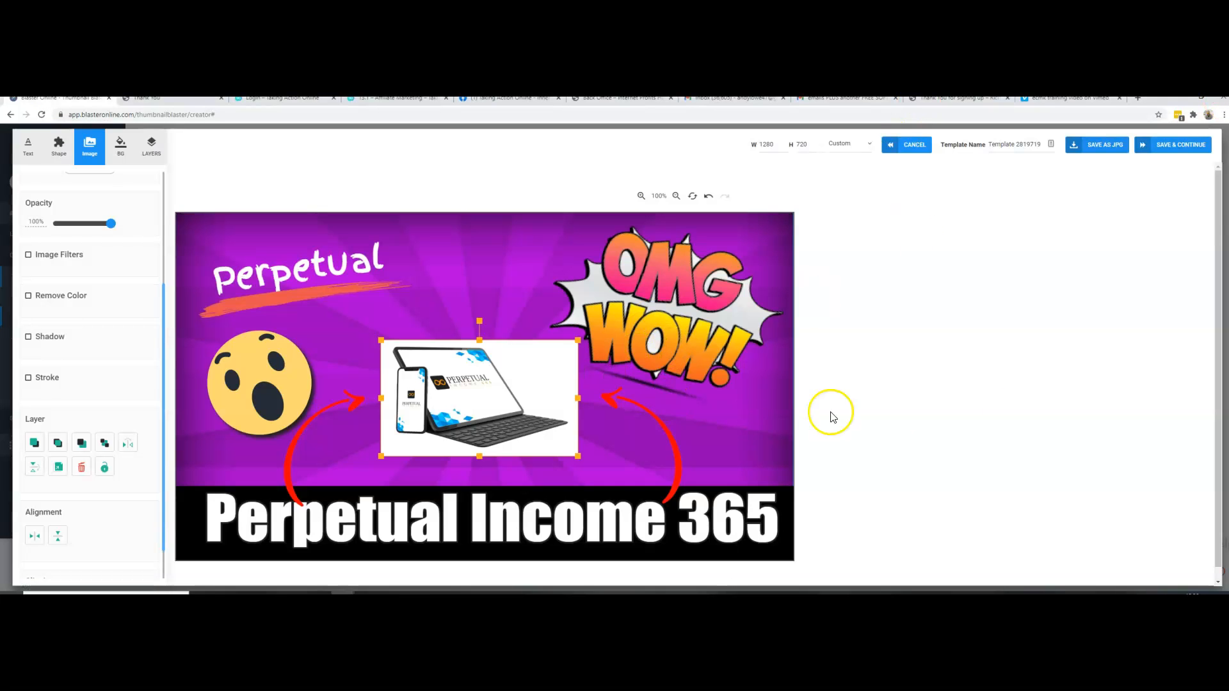
Save the thumbnail, continue to the Save & Publish stage and dismiss the training video.
click(1182, 143)
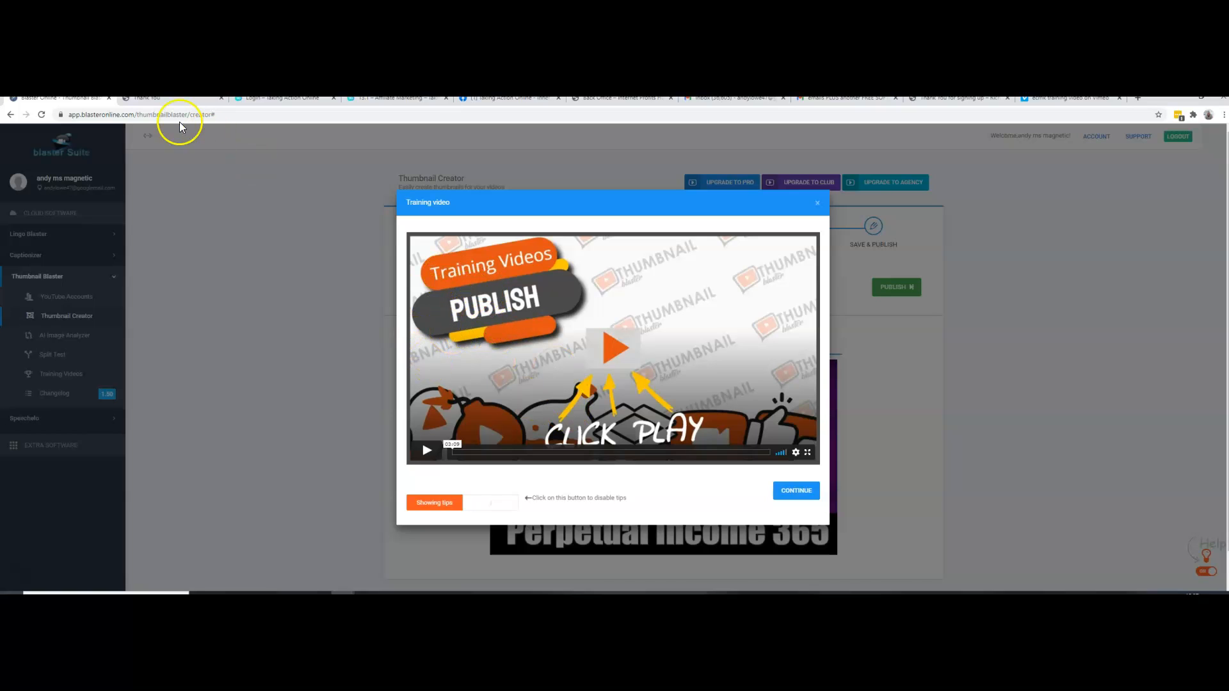
click(26, 574)
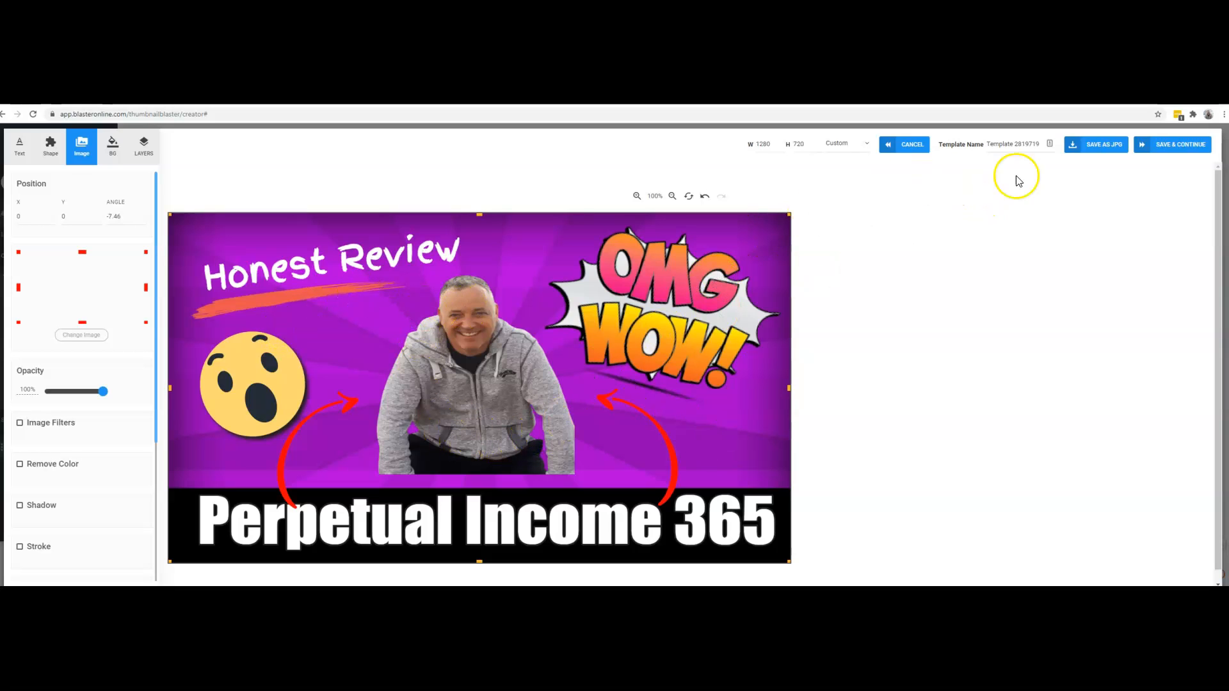
click(1171, 146)
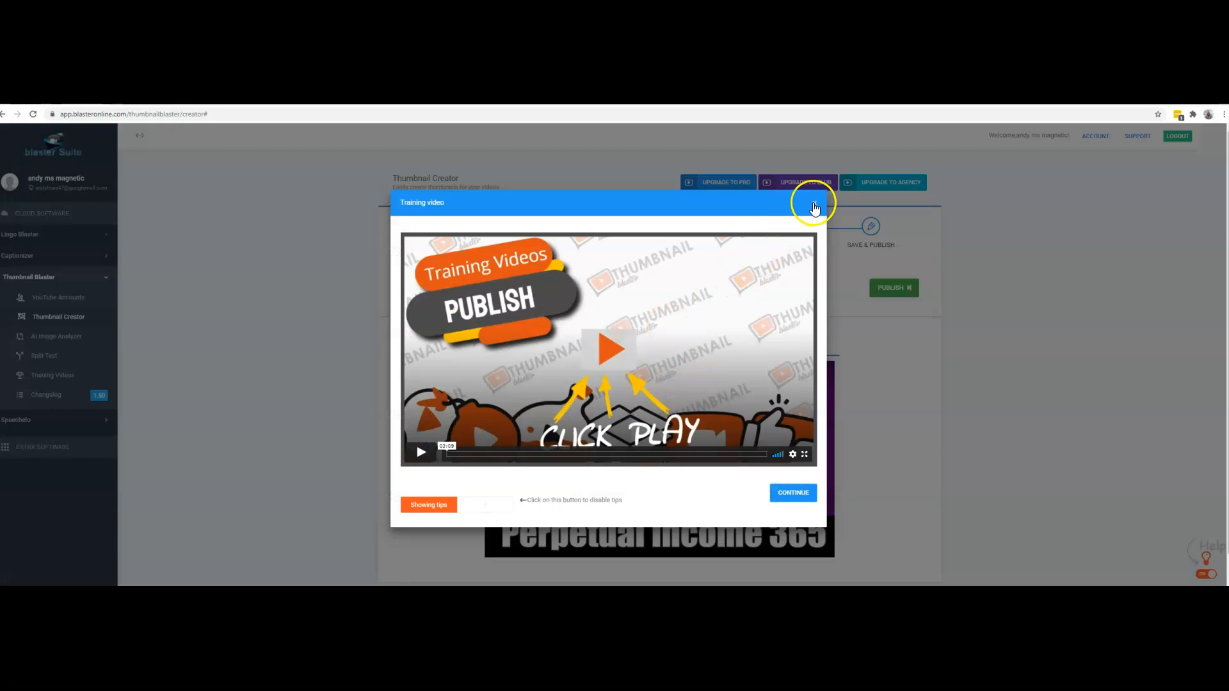
click(814, 206)
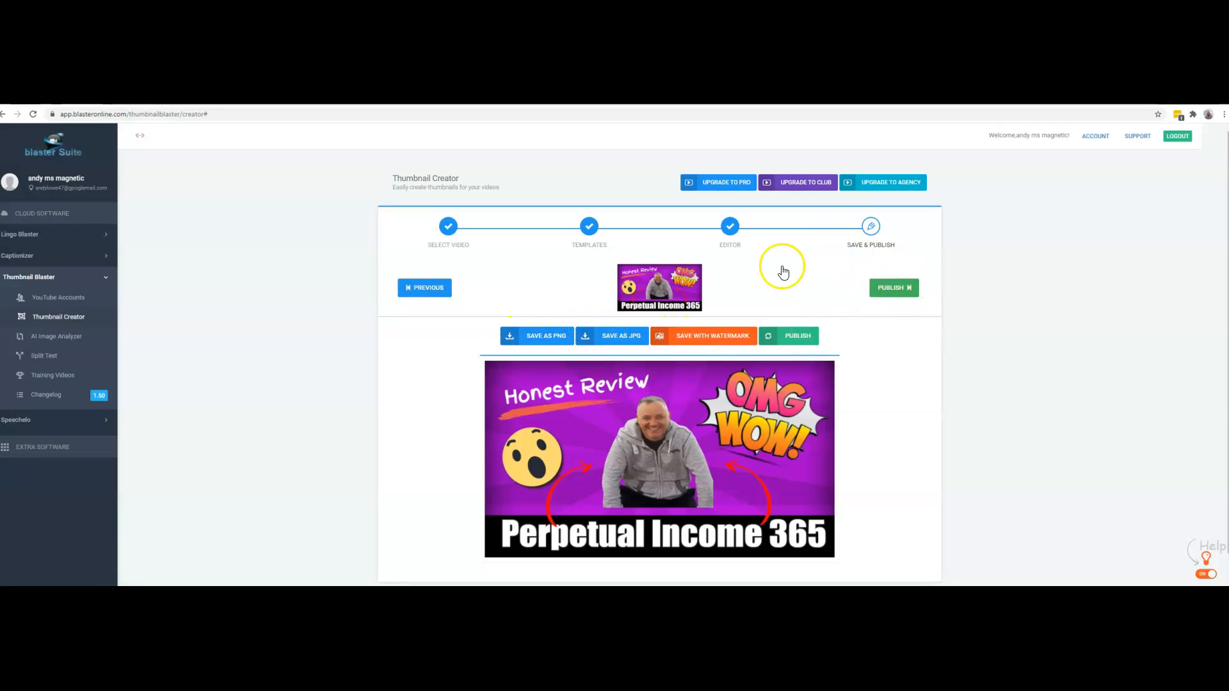
Publish the thumbnail to the "Perpetual Income 365 Review" YouTube video and close the confirmation.
click(795, 335)
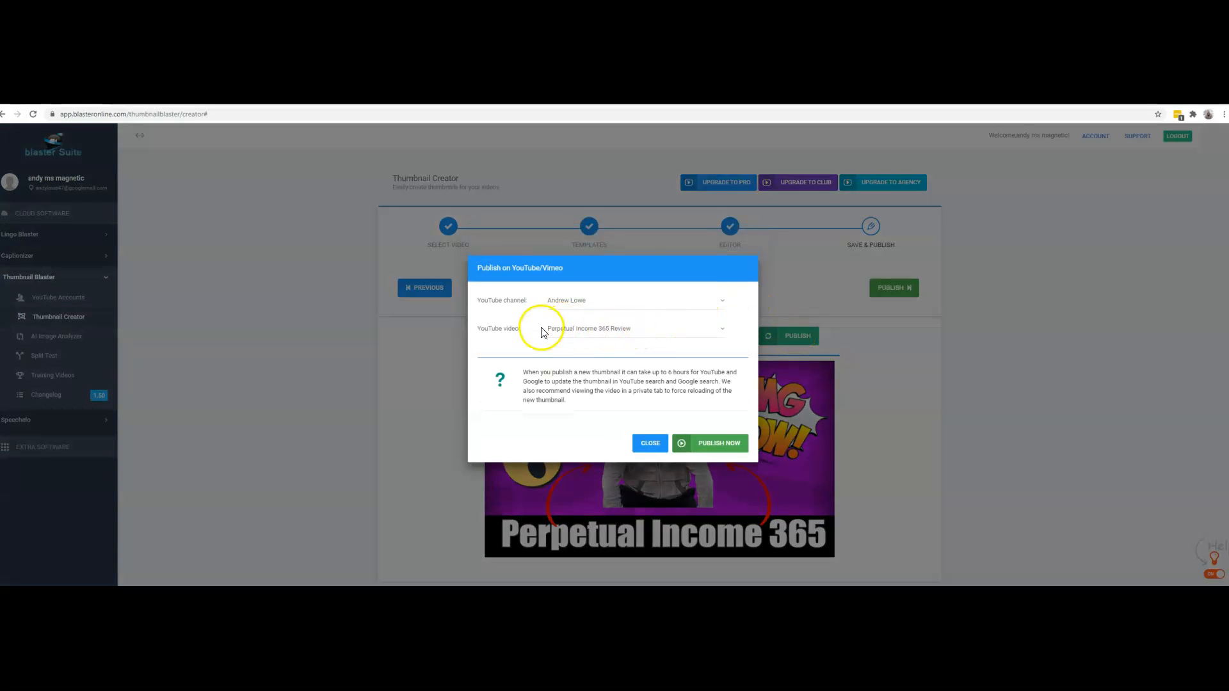
click(717, 442)
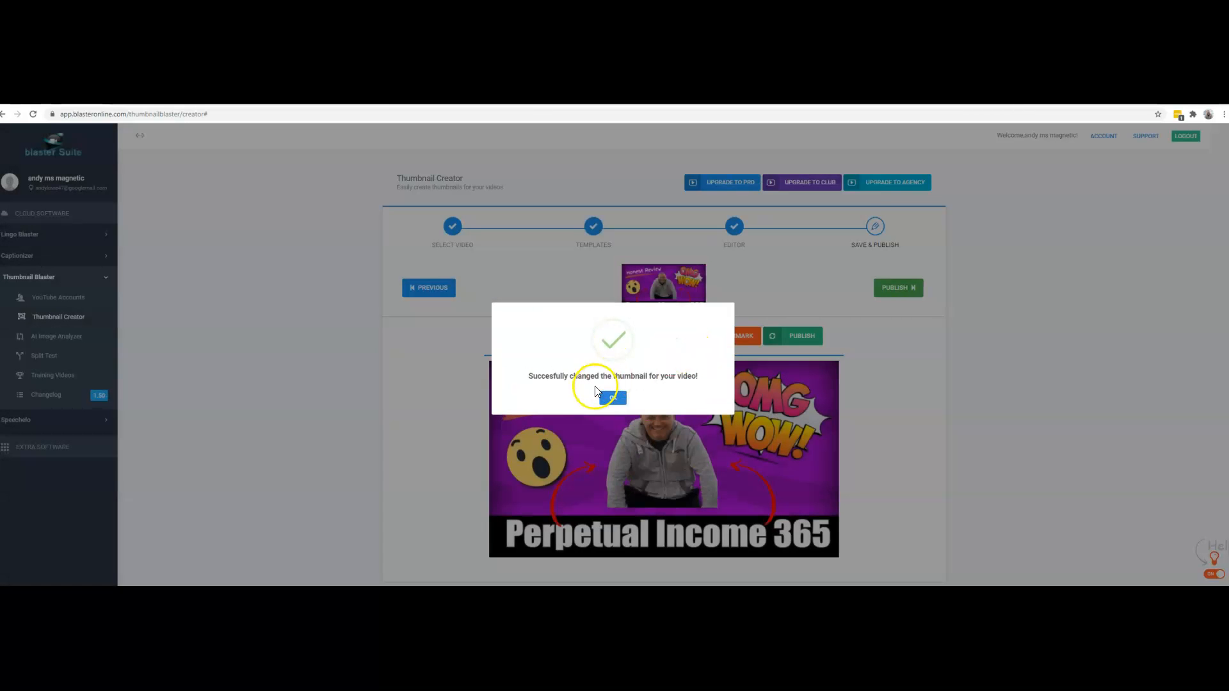
click(612, 399)
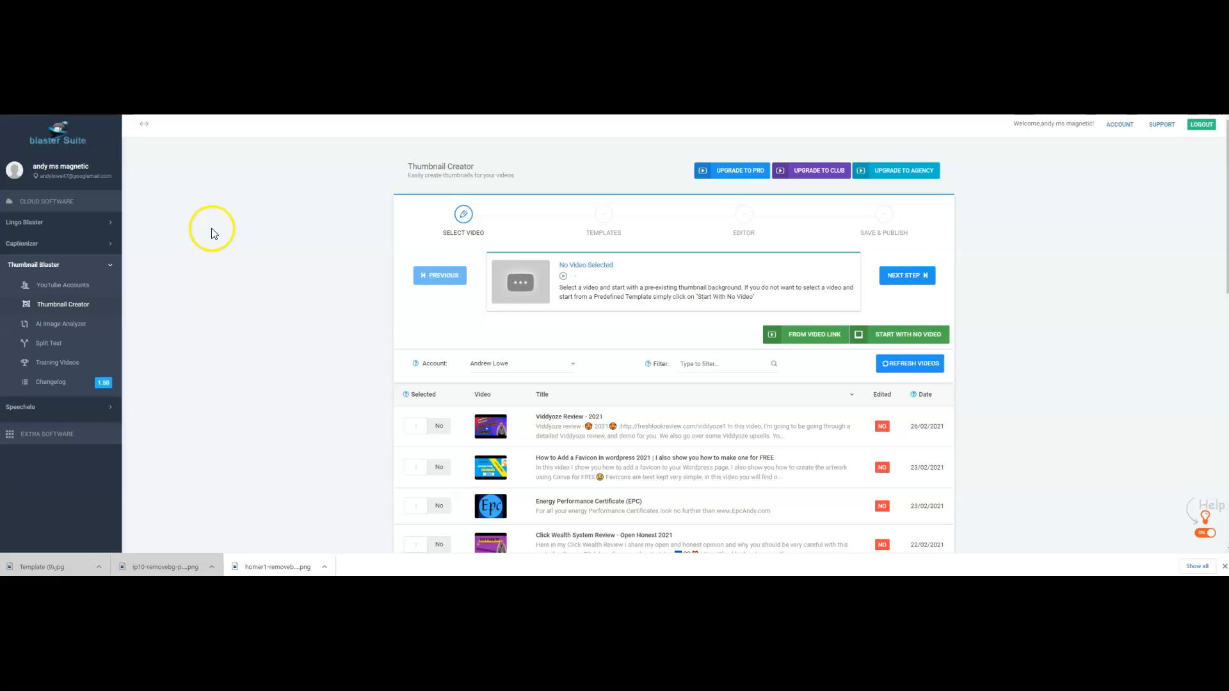
View the AI Image Analyzer page, dismissing its image selection dialog, and go to Split Test.
click(60, 322)
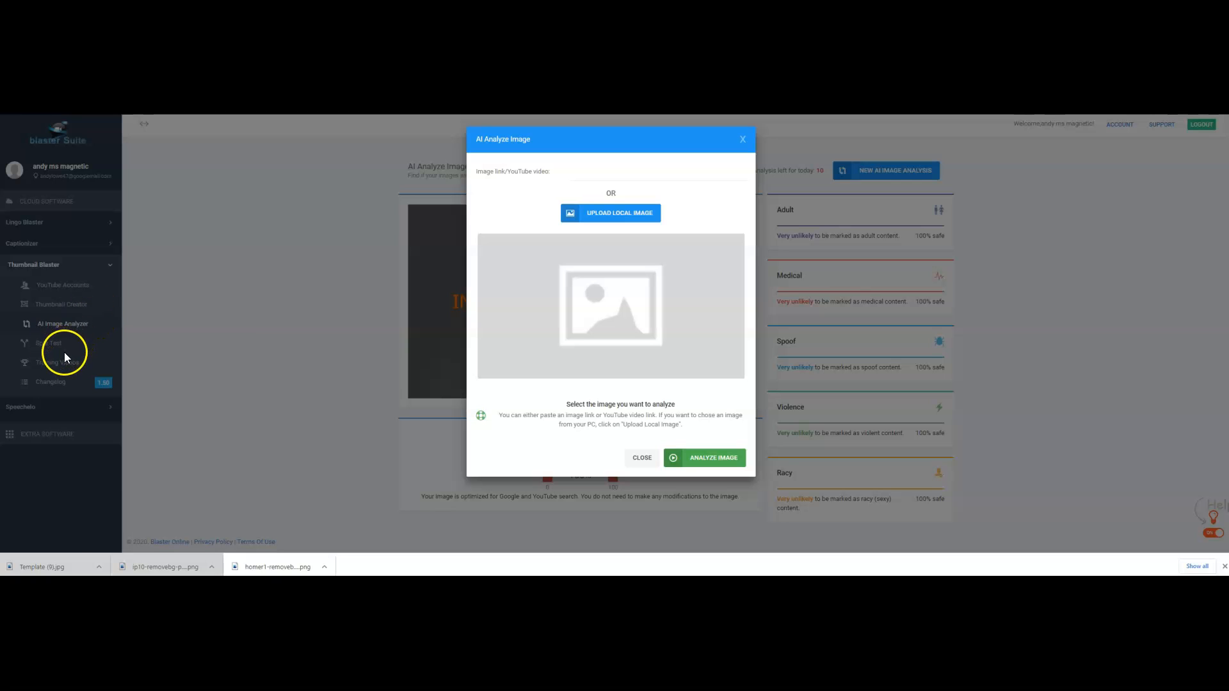
click(740, 139)
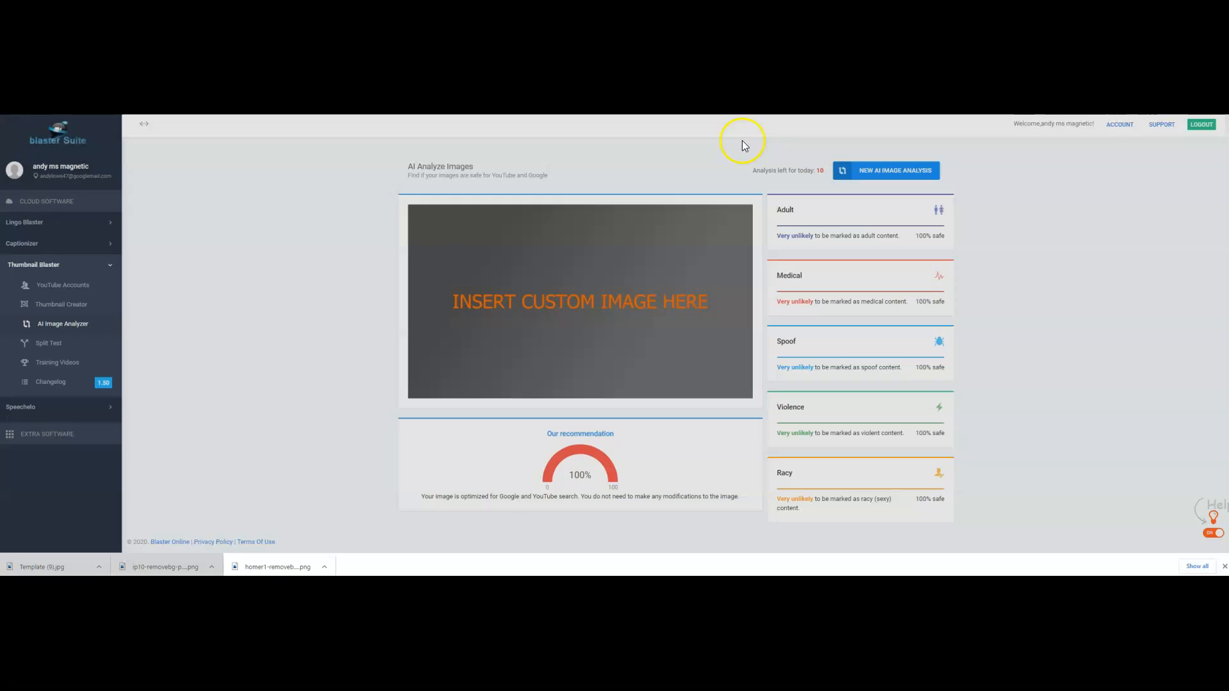
click(58, 345)
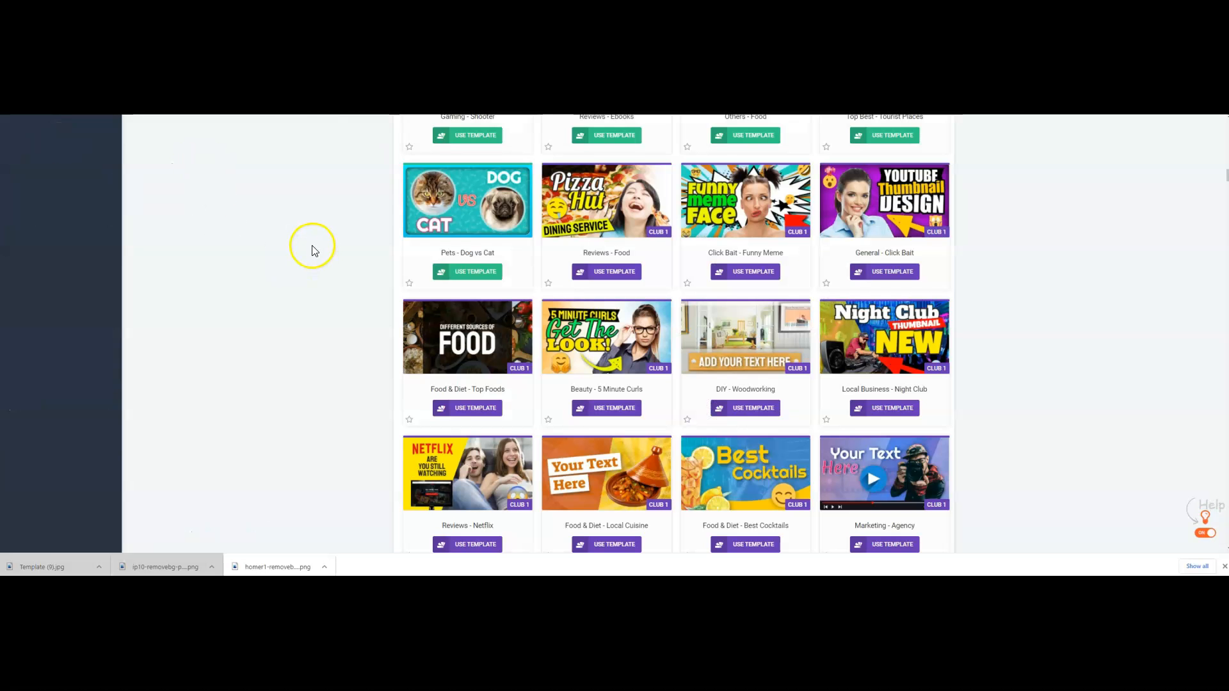
scroll(311, 247, up, 3)
scroll(900, 302, up, 5)
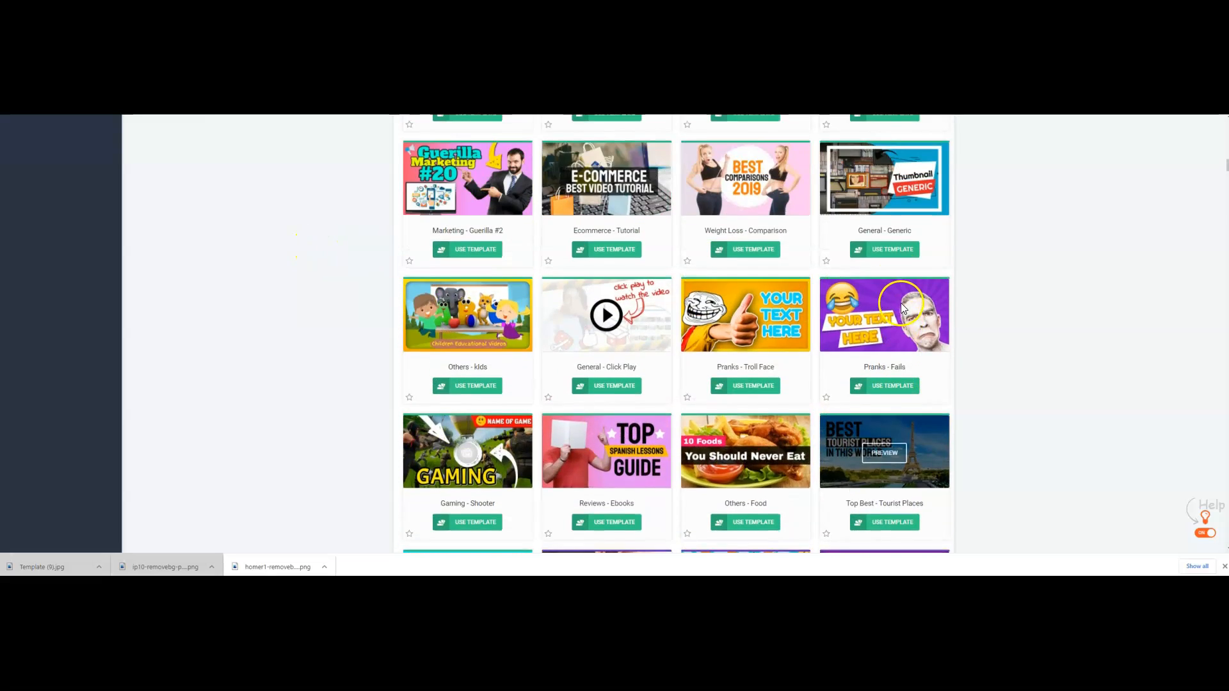
scroll(901, 302, down, 5)
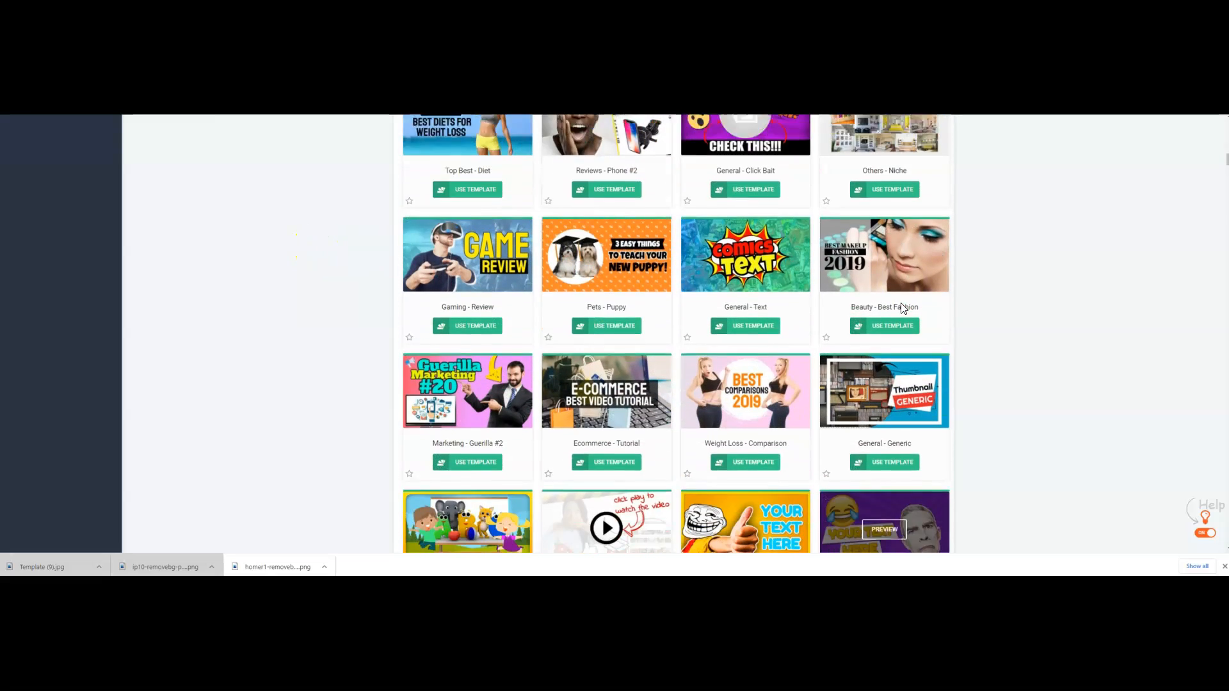
Browse the template gallery, comparing the standard templates with those marked Club 1.
scroll(551, 243, down, 5)
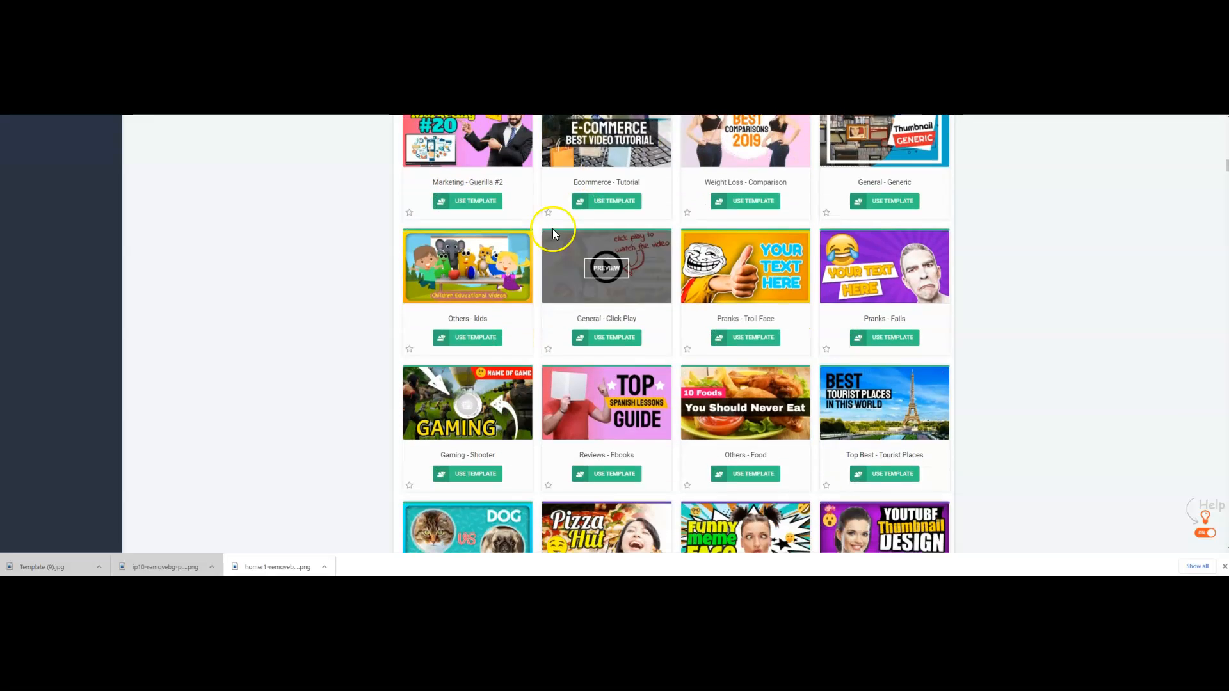
scroll(680, 258, down, 2)
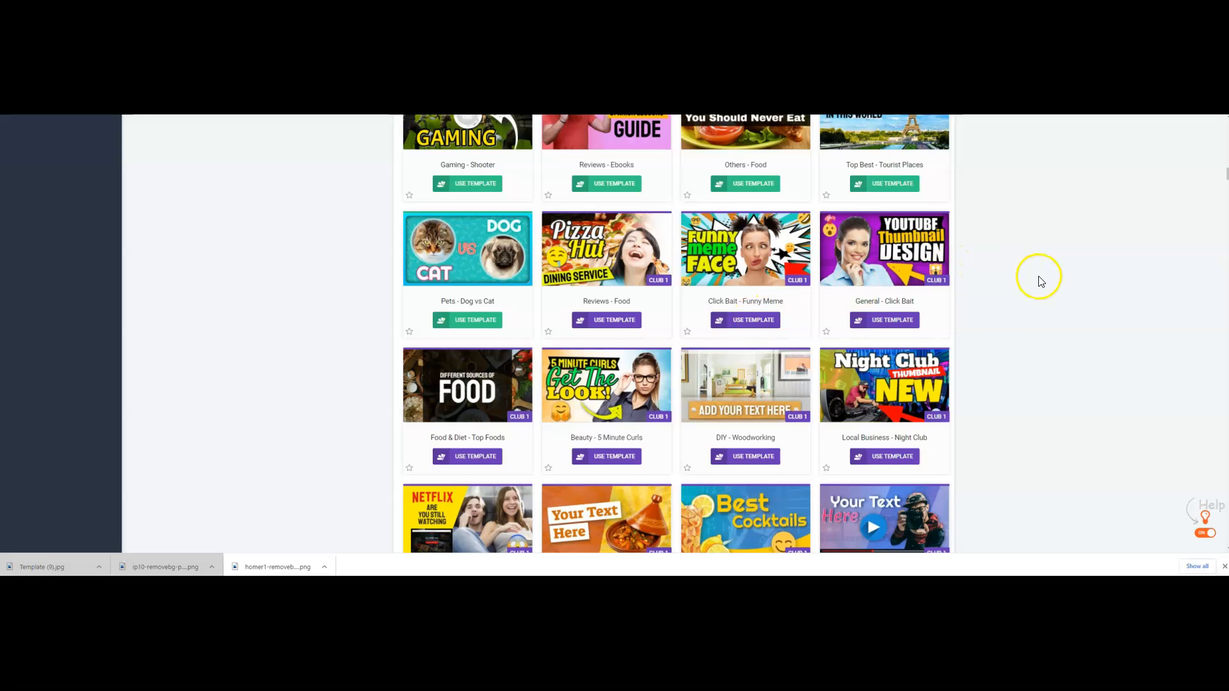
scroll(1037, 277, up, 3)
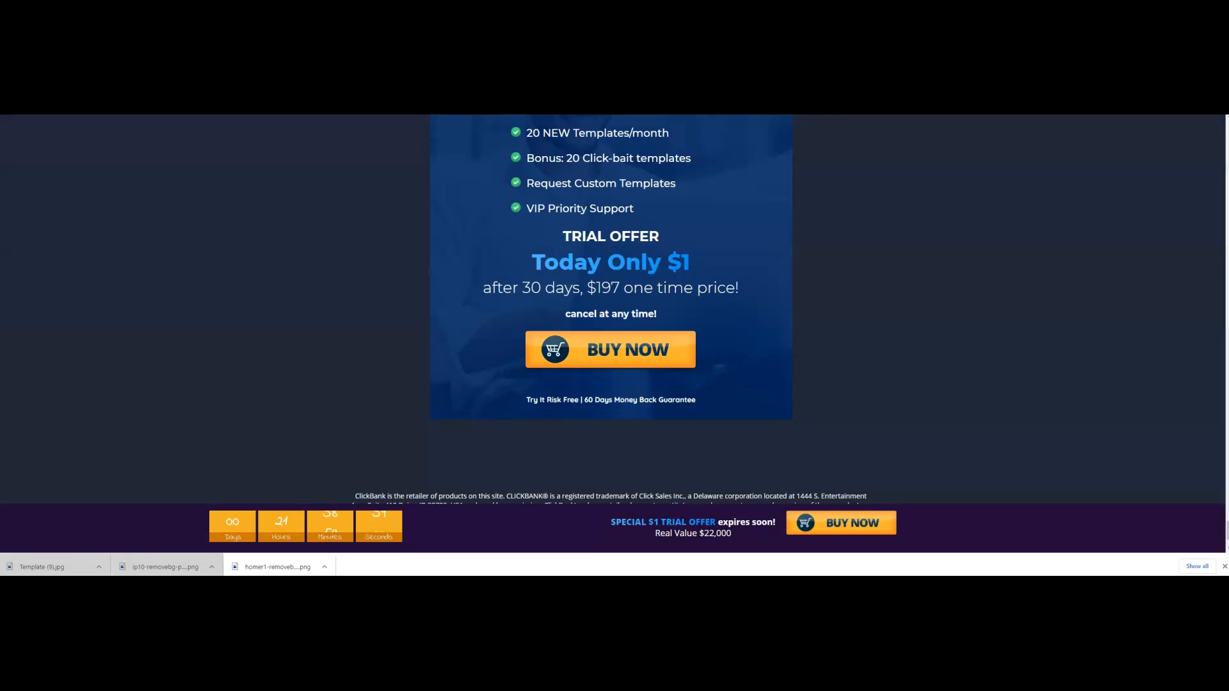
Review the VIP Template Club's $1 trial offer on its sales page, including the included features and pricing terms.
scroll(804, 294, up, 2)
scroll(801, 319, up, 2)
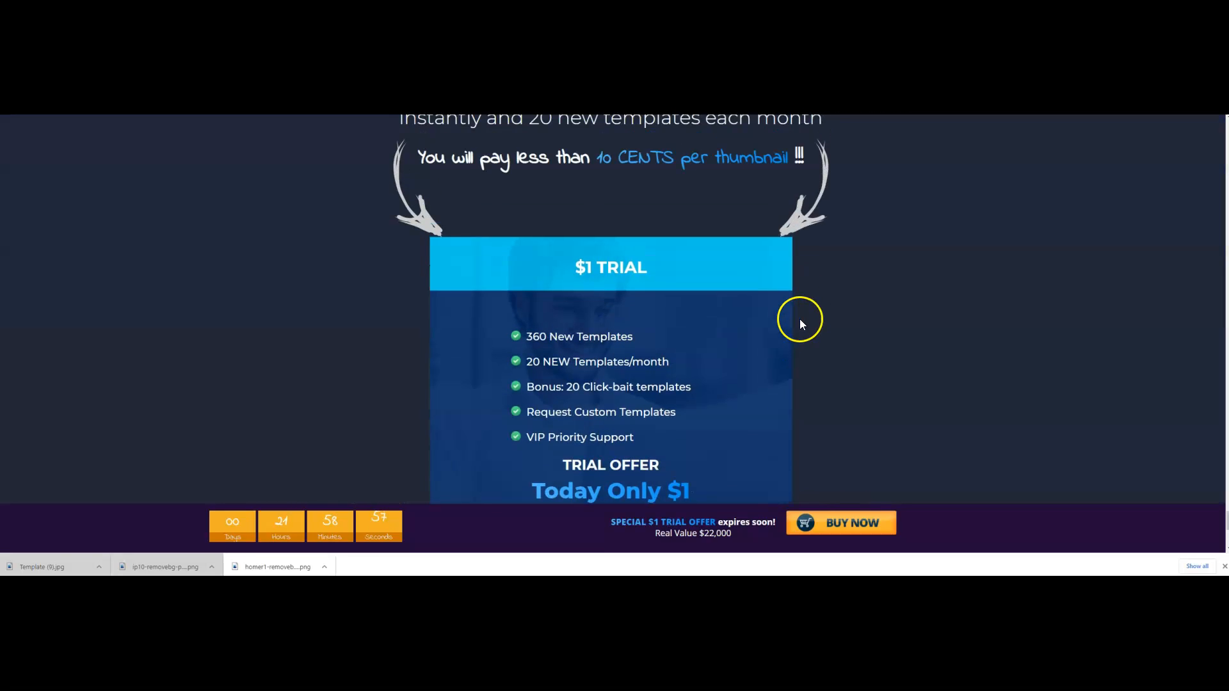
scroll(859, 354, up, 1)
scroll(859, 355, up, 1)
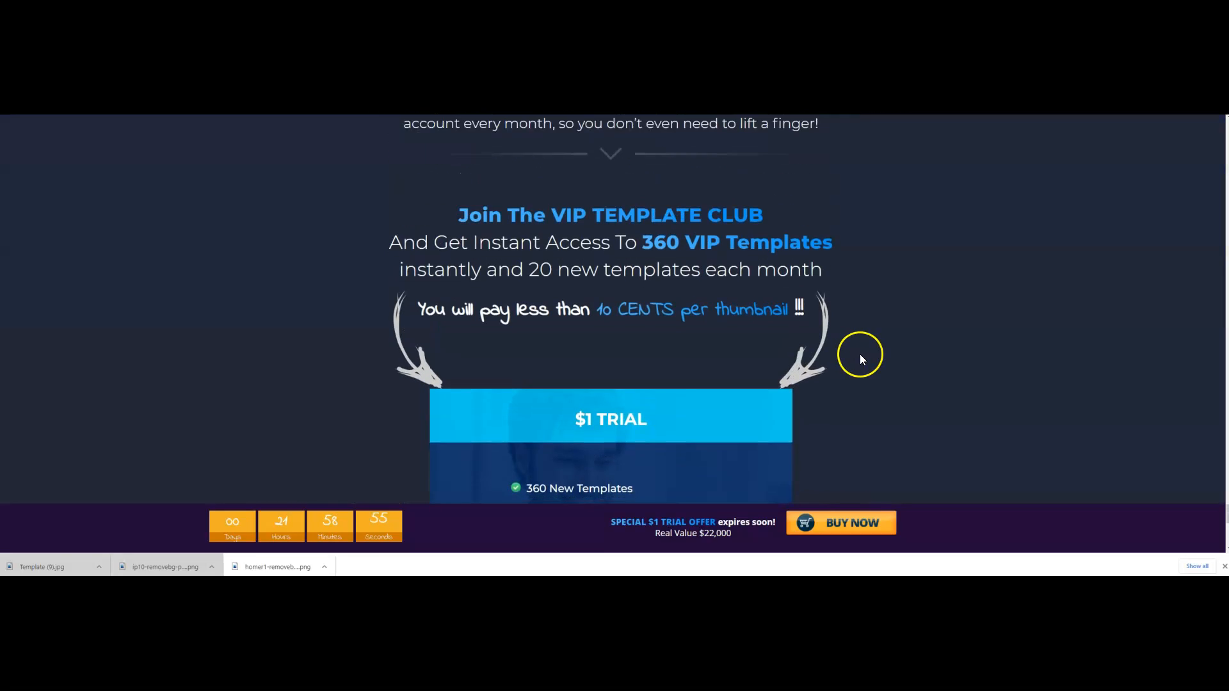
scroll(859, 354, down, 3)
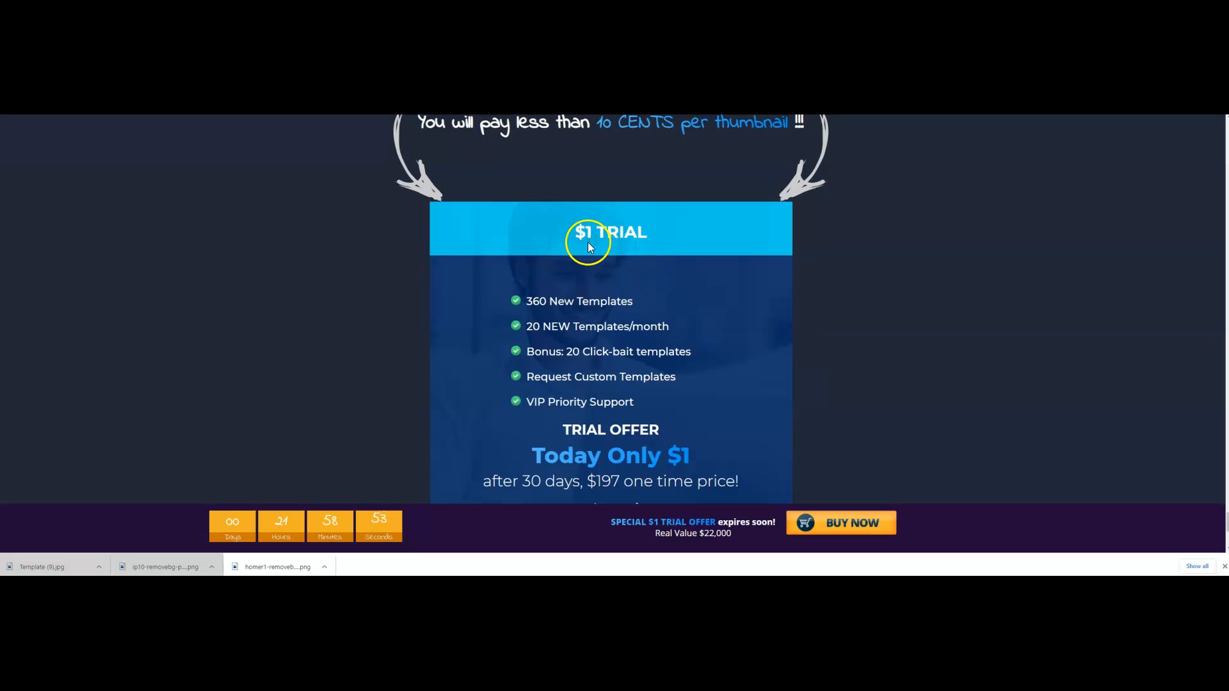
scroll(590, 243, down, 2)
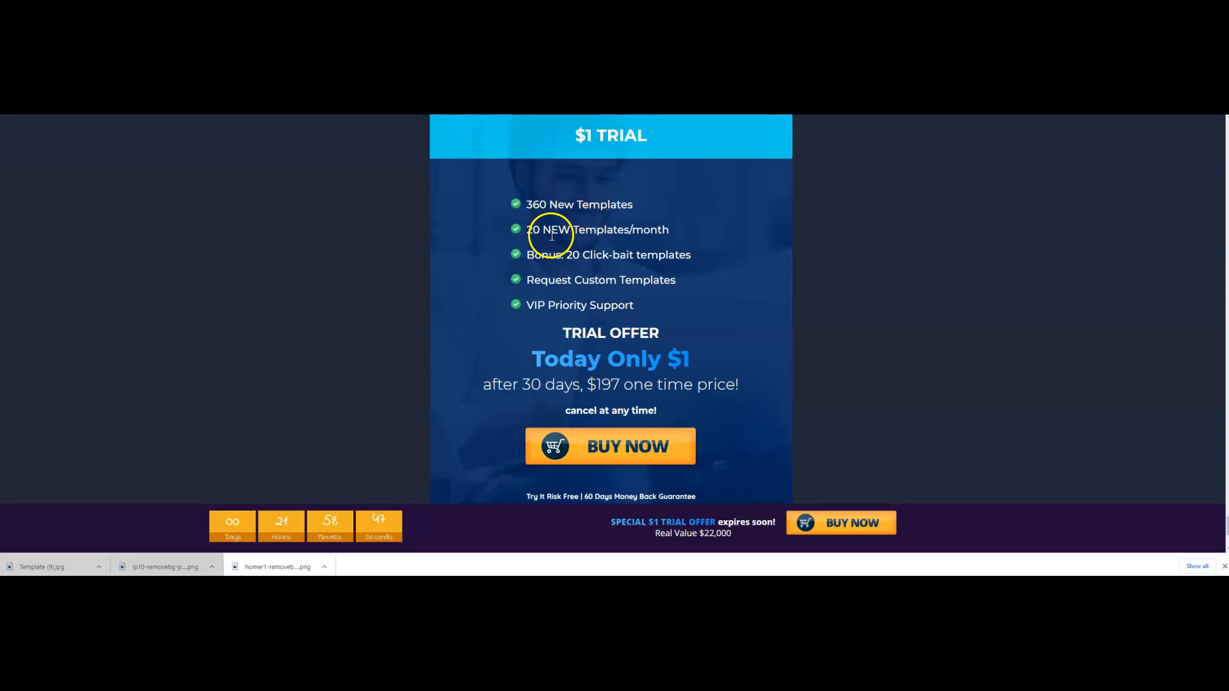
scroll(662, 253, down, 1)
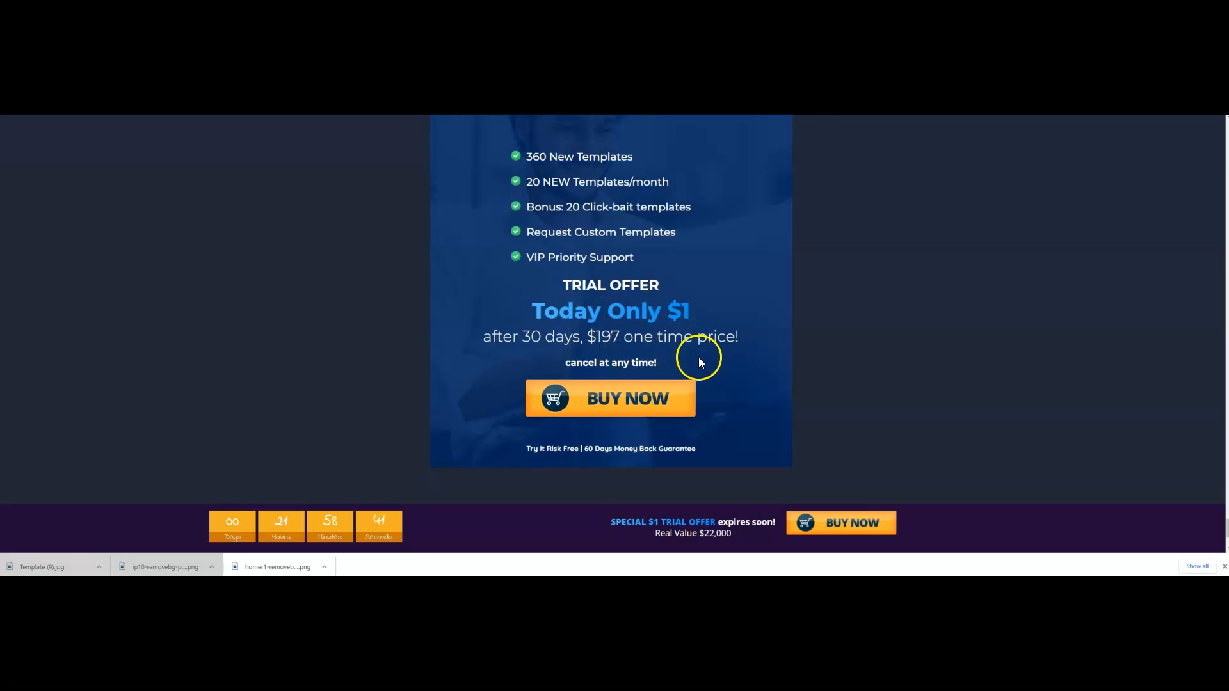
scroll(698, 358, up, 2)
scroll(714, 357, up, 2)
scroll(714, 357, up, 2)
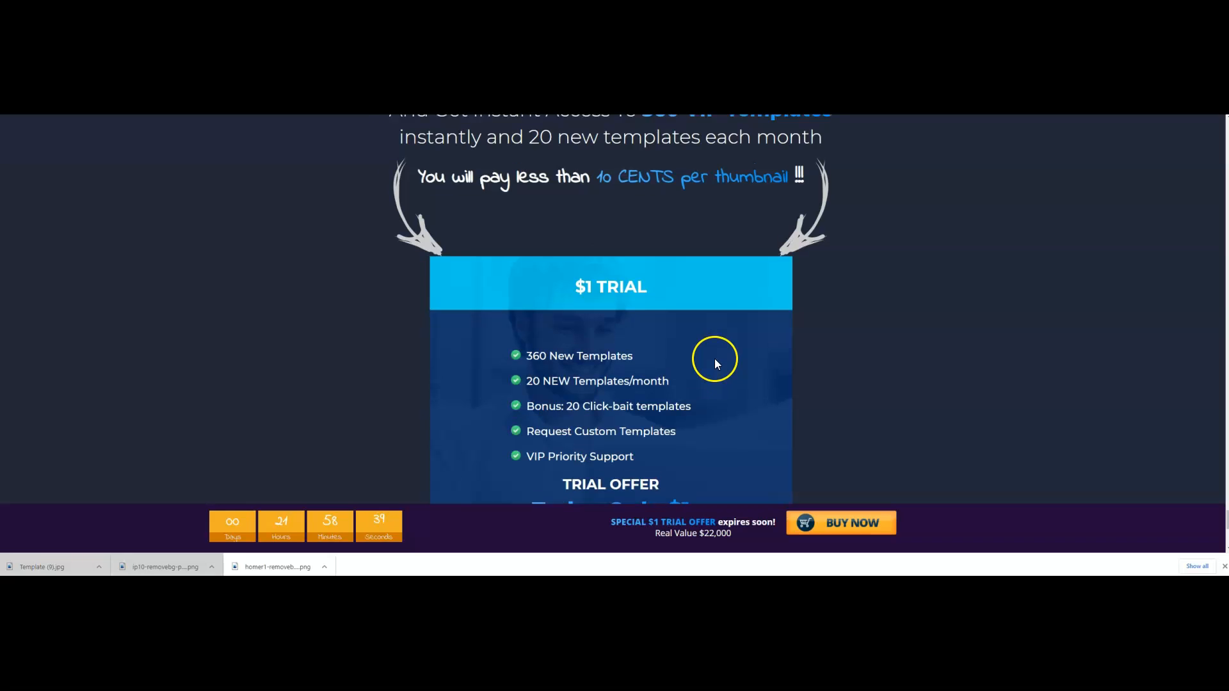
Examine the Standard versus Club comparison table and the deal description higher up the club sales page.
scroll(889, 332, up, 8)
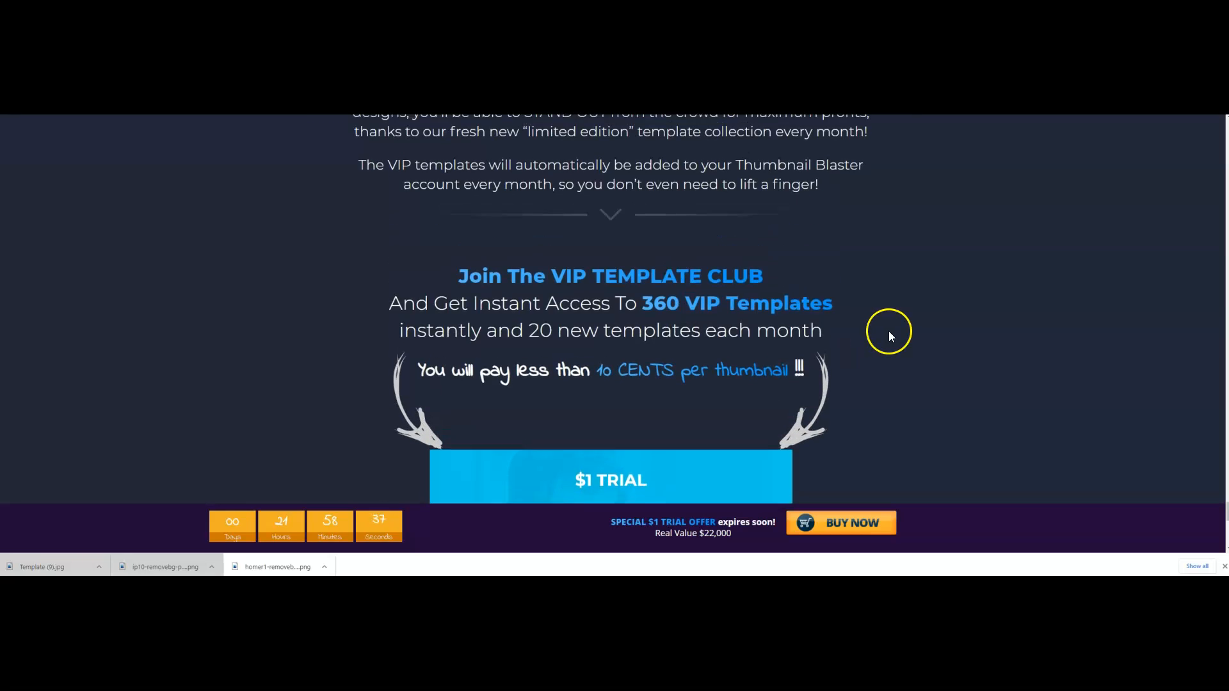
scroll(759, 316, up, 4)
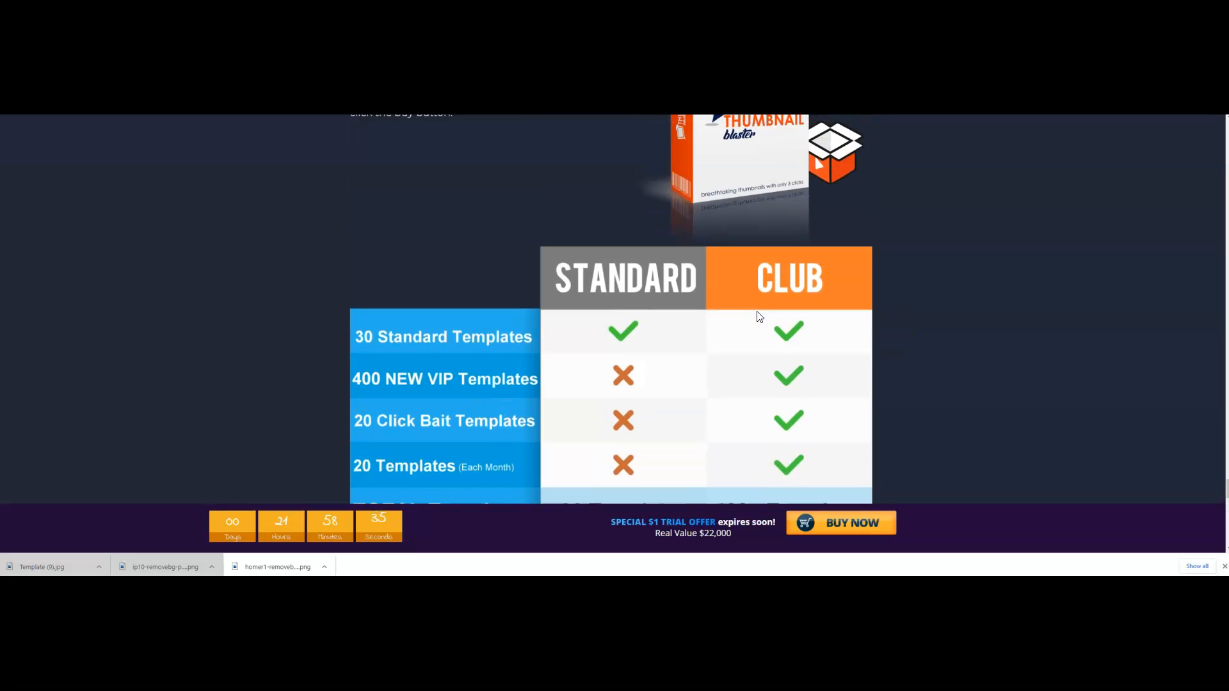
scroll(914, 330, up, 2)
scroll(914, 329, up, 8)
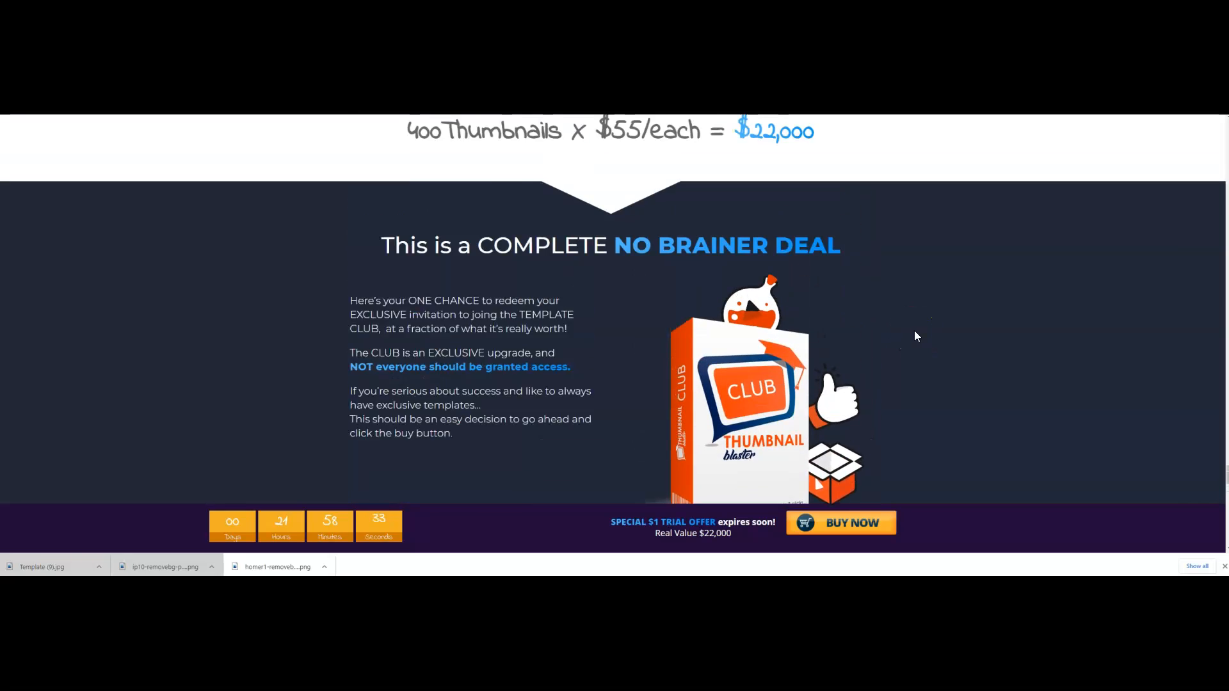
scroll(914, 332, up, 2)
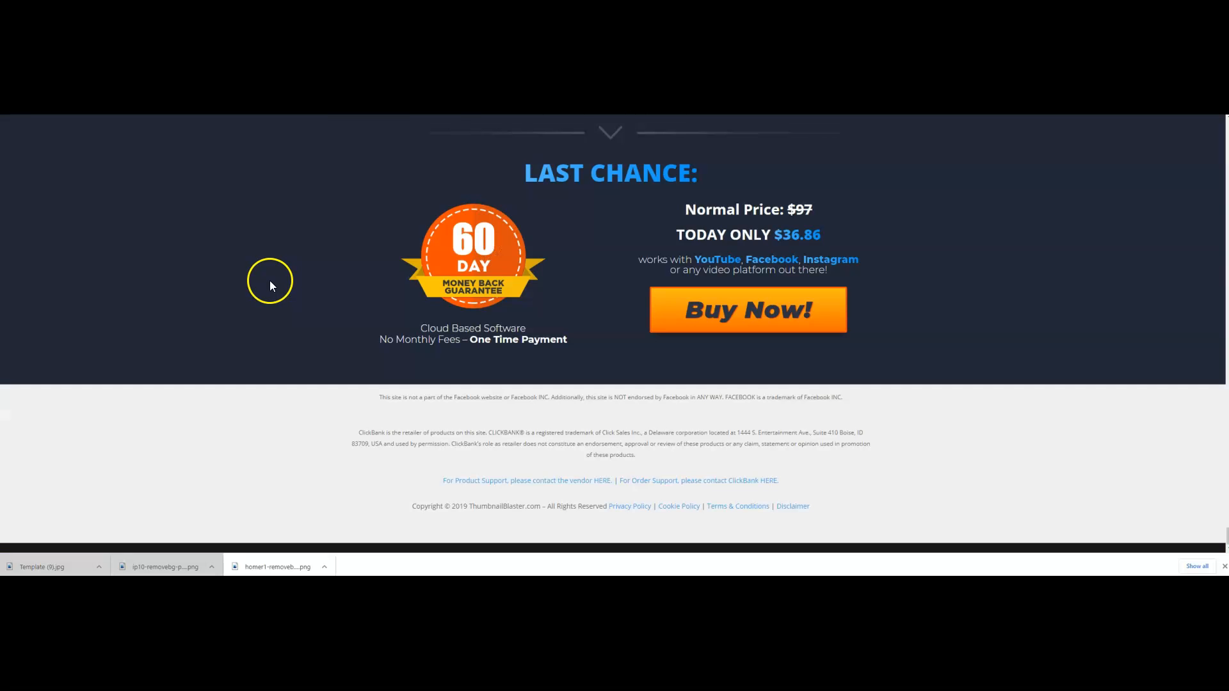
Examine the "Last Chance" section of the Thumbnail Blaster sales page for its price and money-back guarantee.
scroll(270, 281, up, 3)
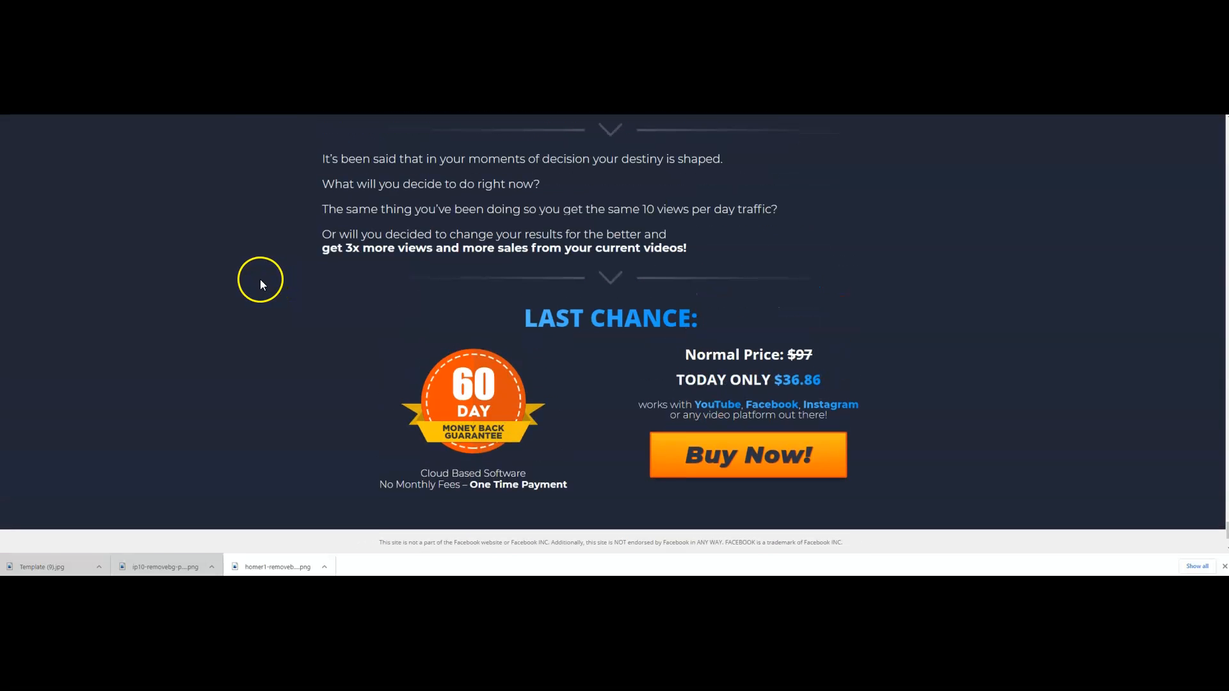
scroll(226, 275, down, 2)
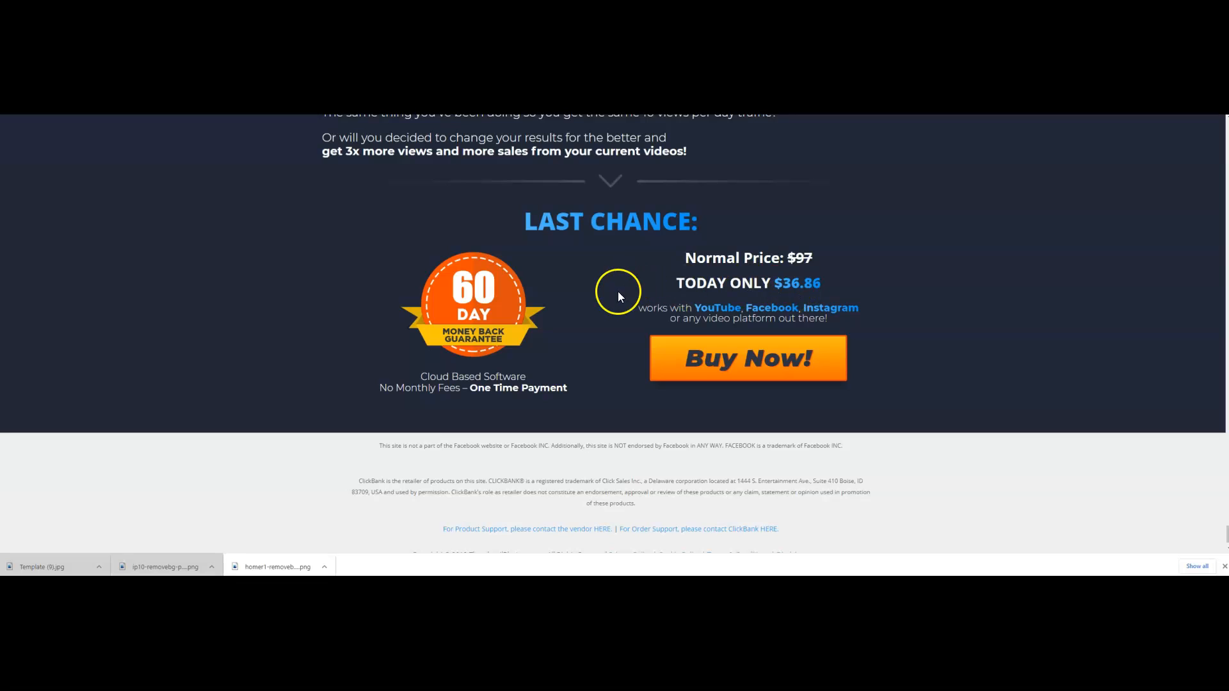
scroll(593, 305, down, 1)
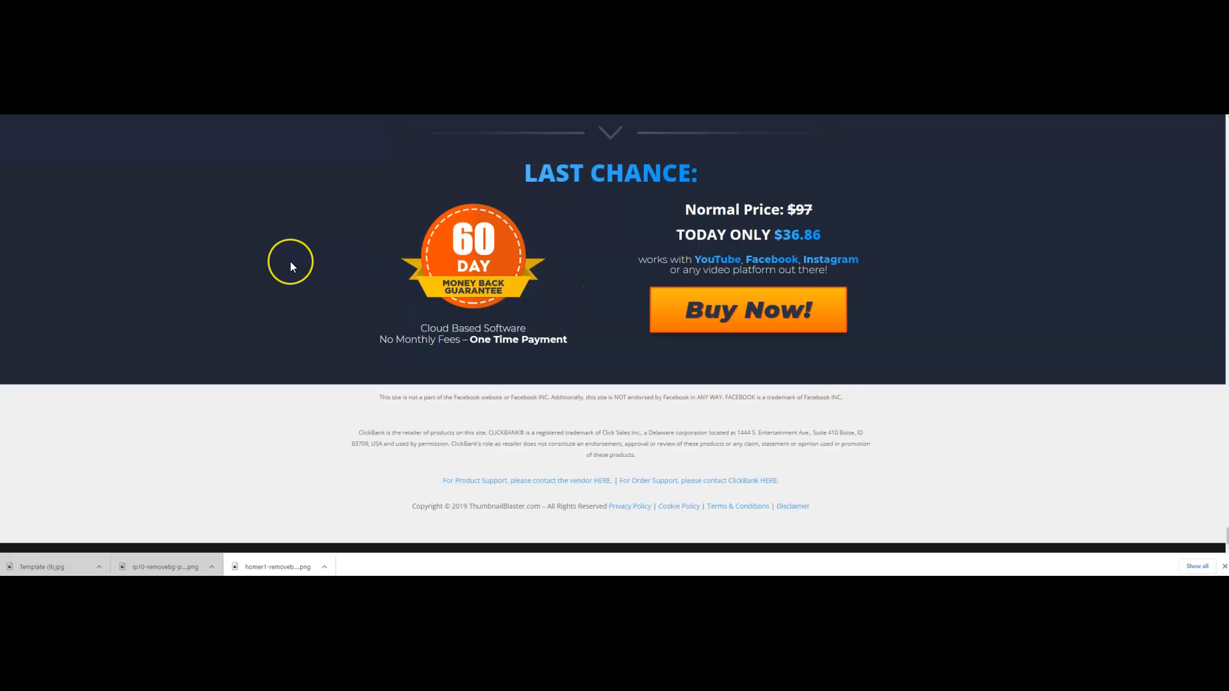
scroll(290, 267, up, 2)
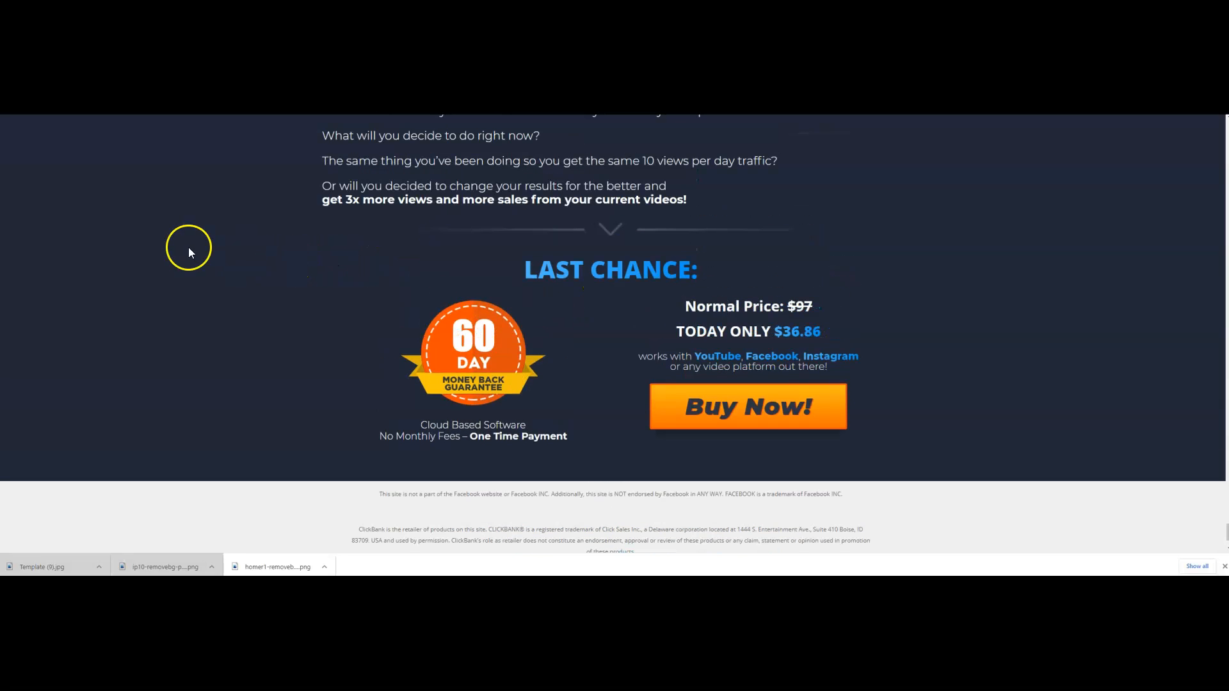